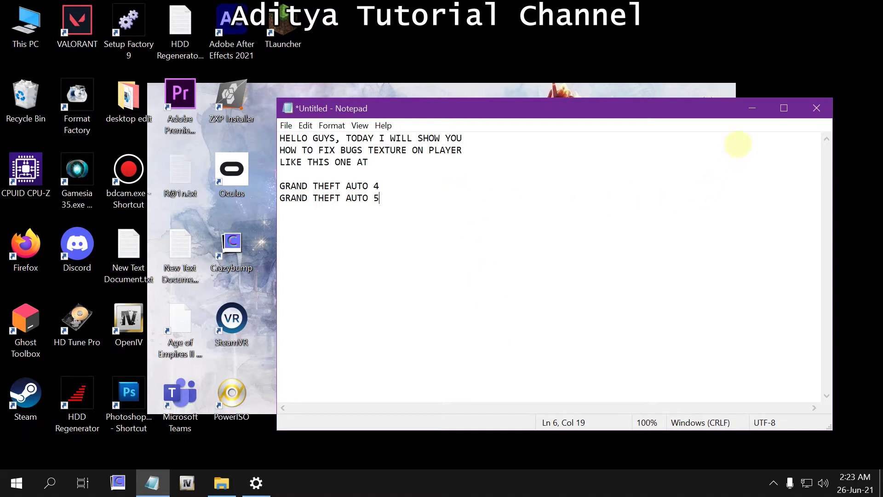
Minimize the Notepad intro note about GTA 4 and 5 player textures to reveal the desktop.
click(753, 109)
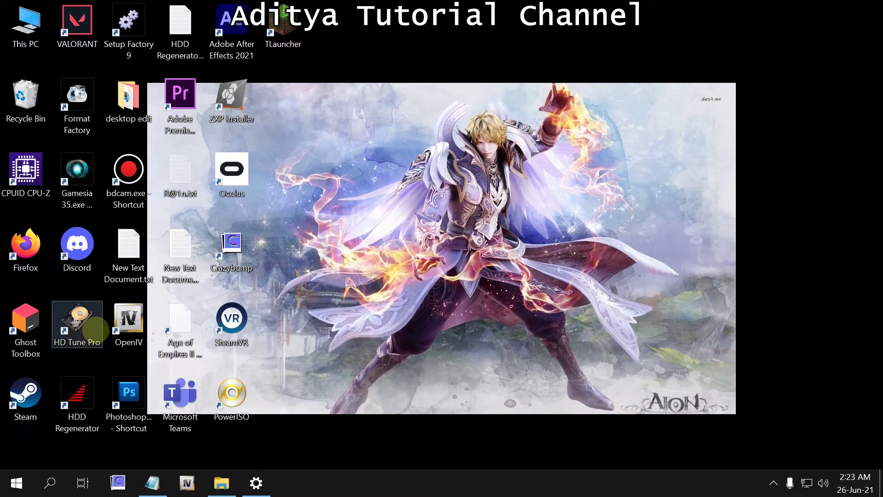
Launch OpenIV for Grand Theft Auto IV for Windows.
click(125, 327)
double_click(123, 329)
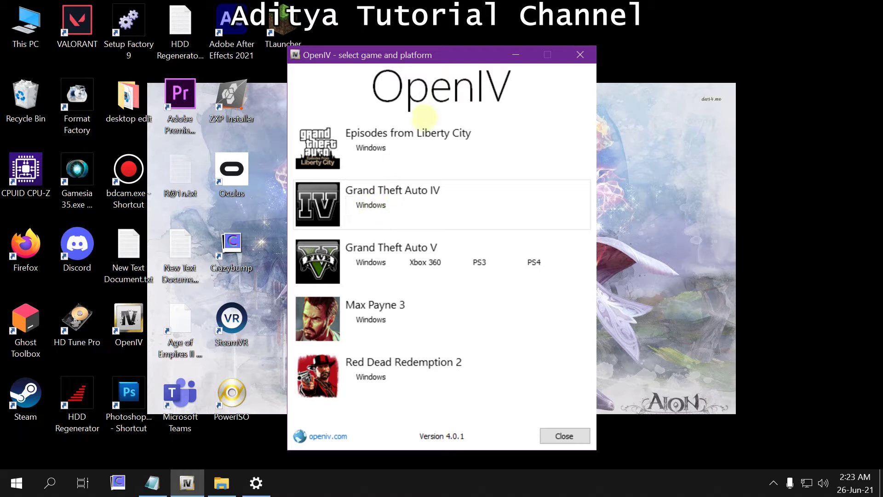
click(370, 204)
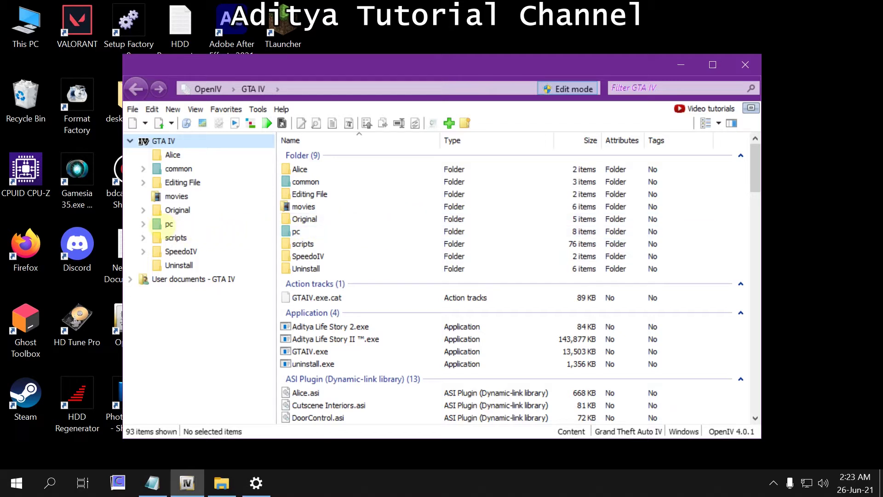
Open Original > playerped.rpf and filter its items by 'UPPR'.
click(168, 224)
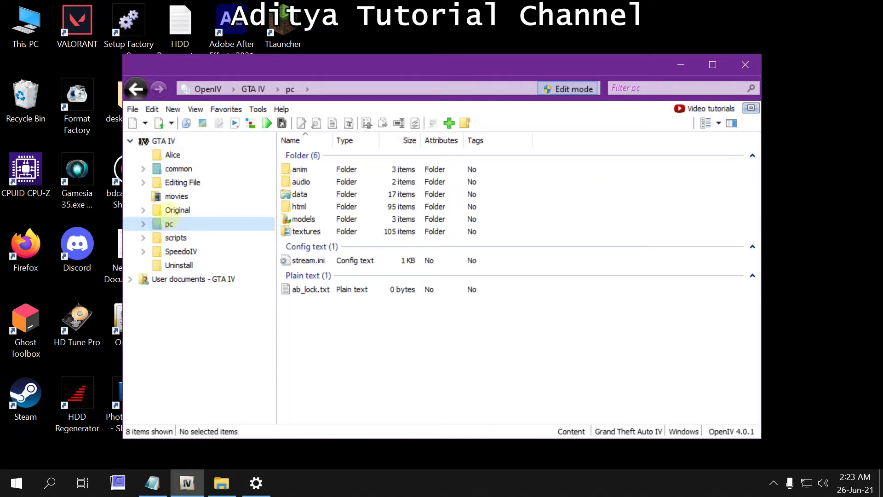
double_click(171, 211)
click(201, 279)
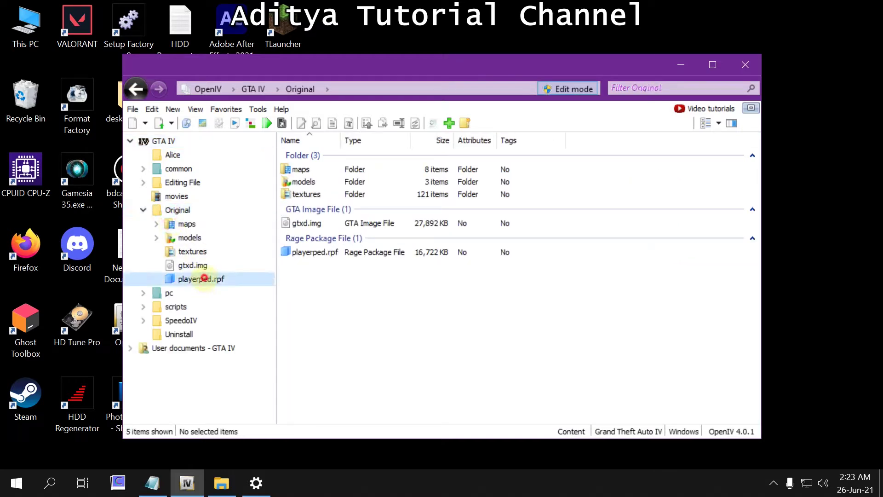
click(628, 92)
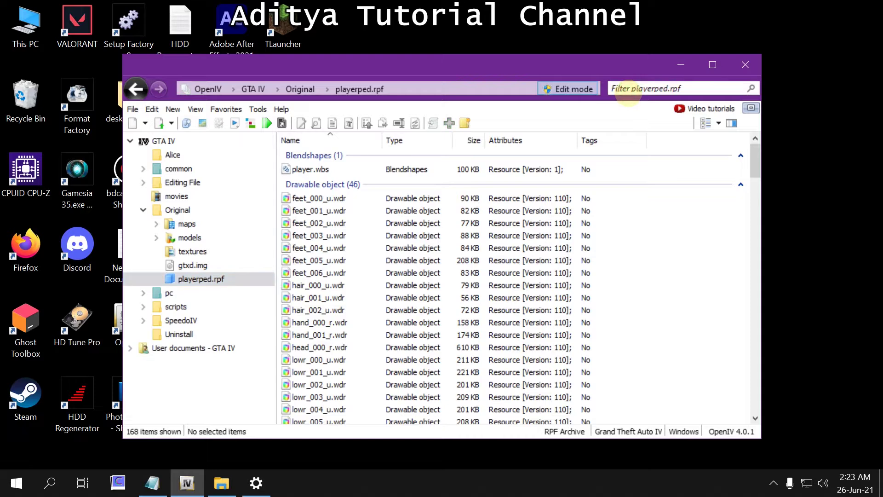
text(UPPR)
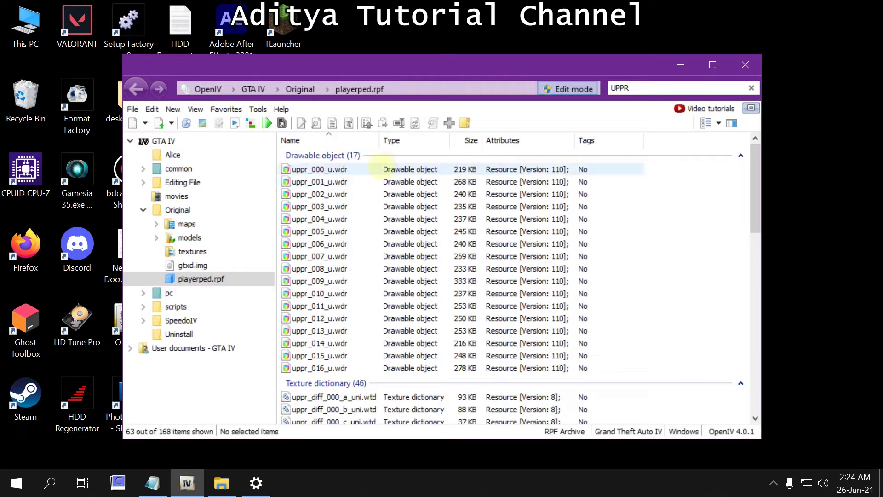
double_click(339, 169)
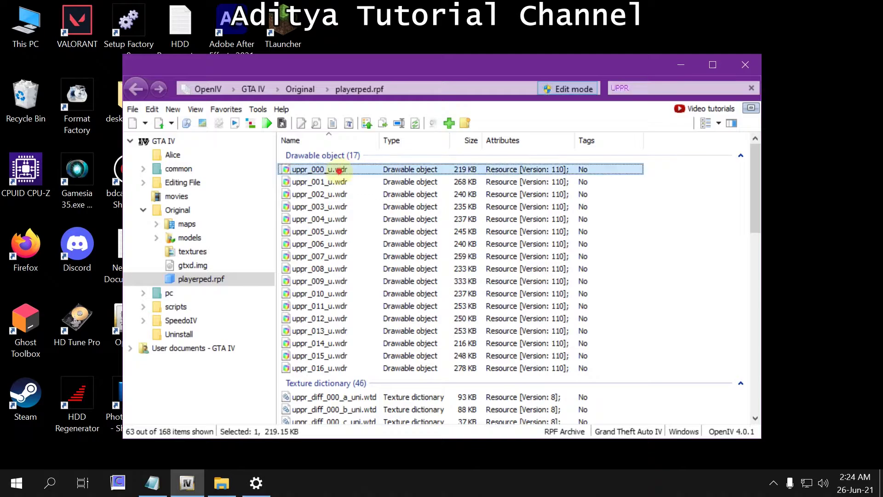
drag(444, 292, 471, 312)
drag(426, 282, 604, 334)
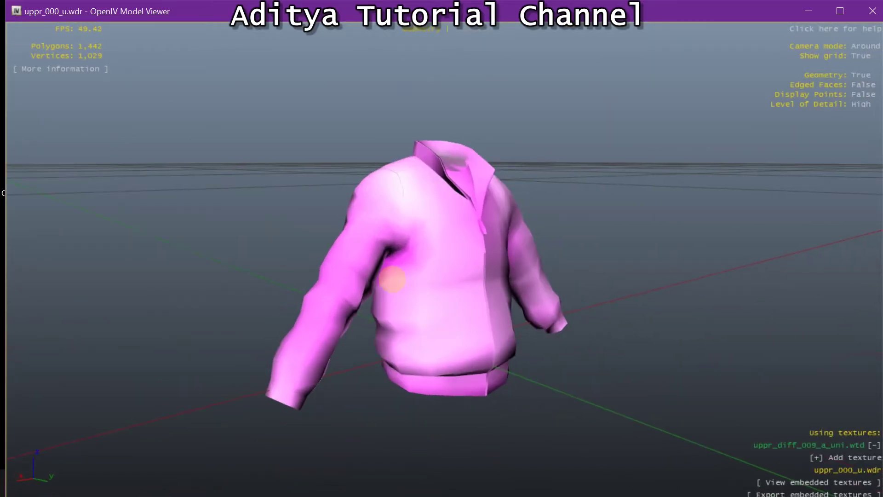
drag(410, 211, 485, 246)
drag(462, 291, 765, 87)
click(840, 10)
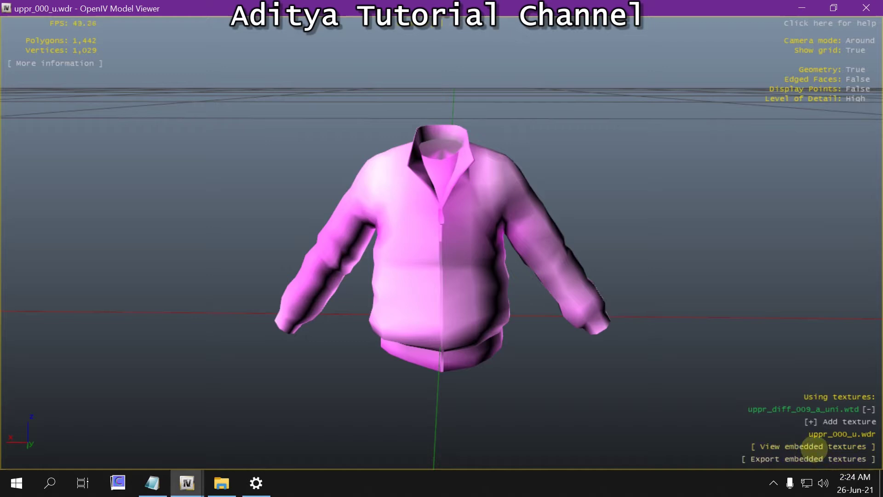
click(805, 446)
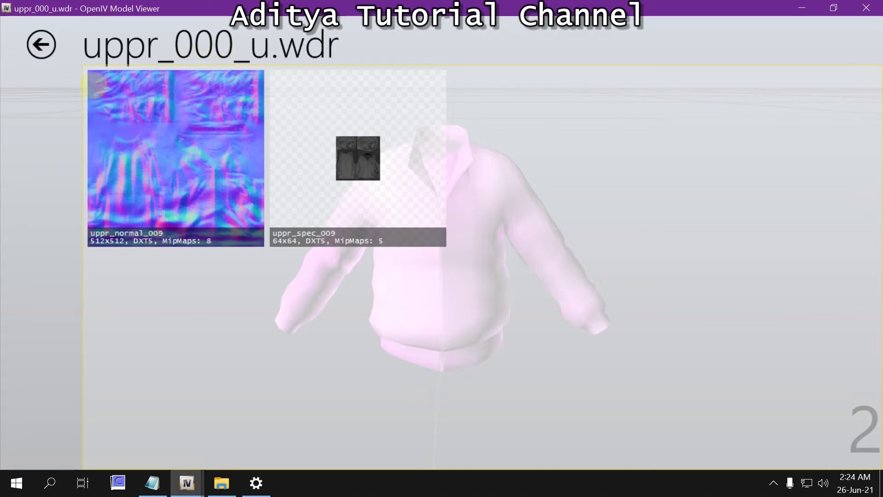
click(41, 44)
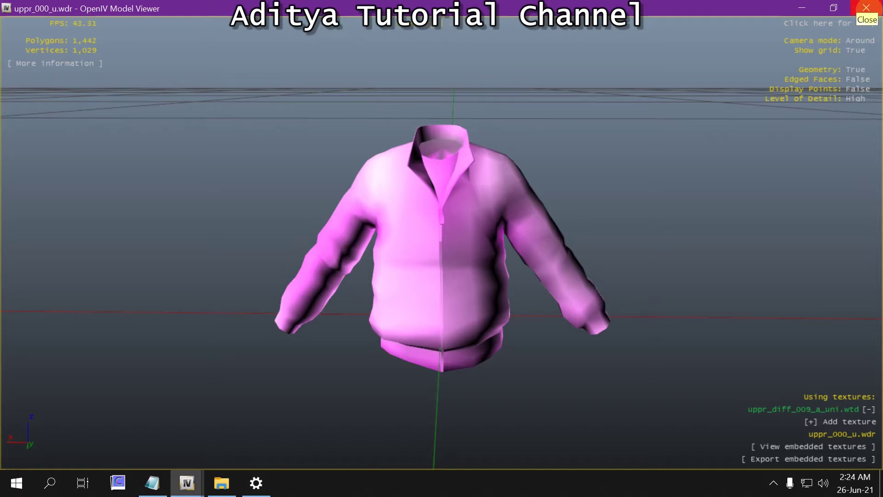
Export uppr_000_u.wdr to openFormats in the Hair folder, then open the exported uppr_000_u folder.
click(867, 8)
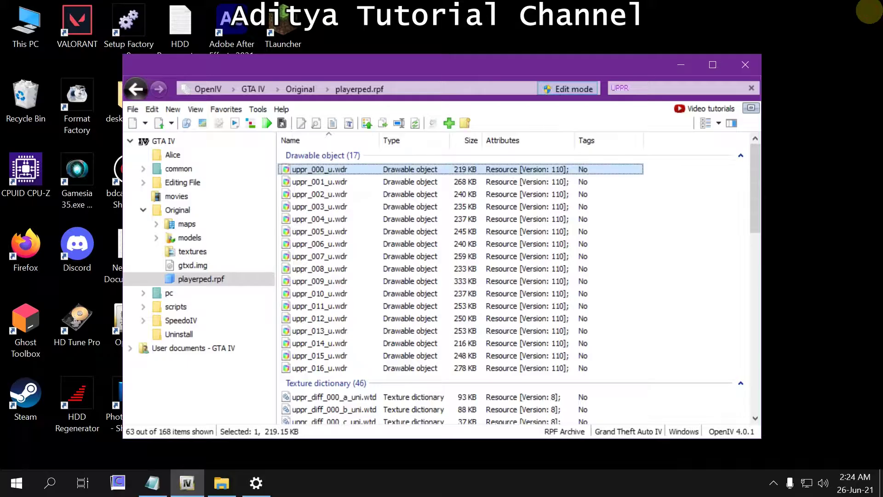
right_click(473, 168)
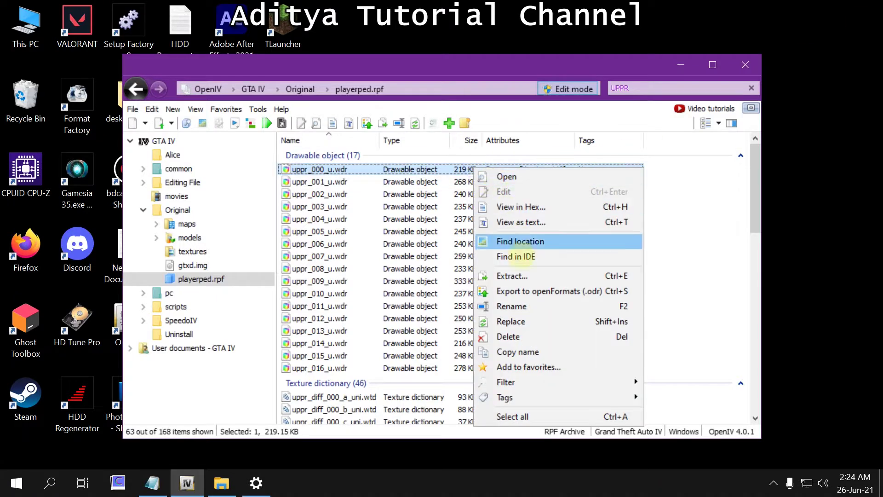
click(535, 290)
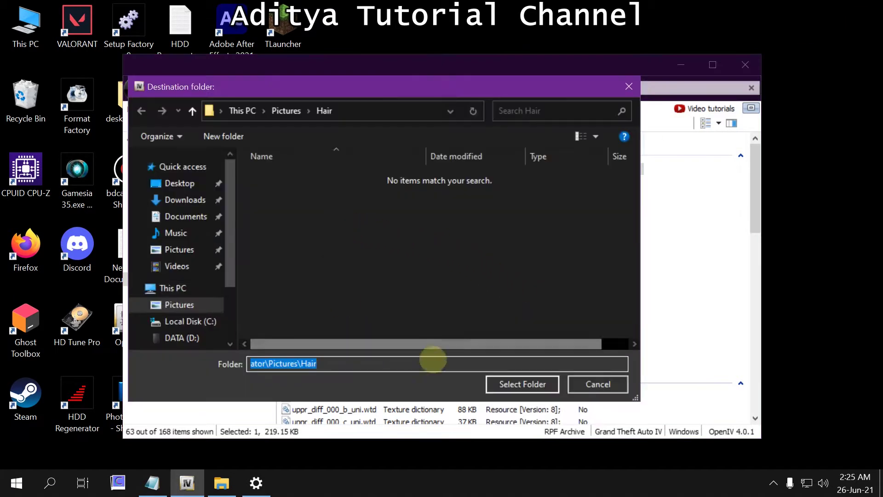
click(522, 384)
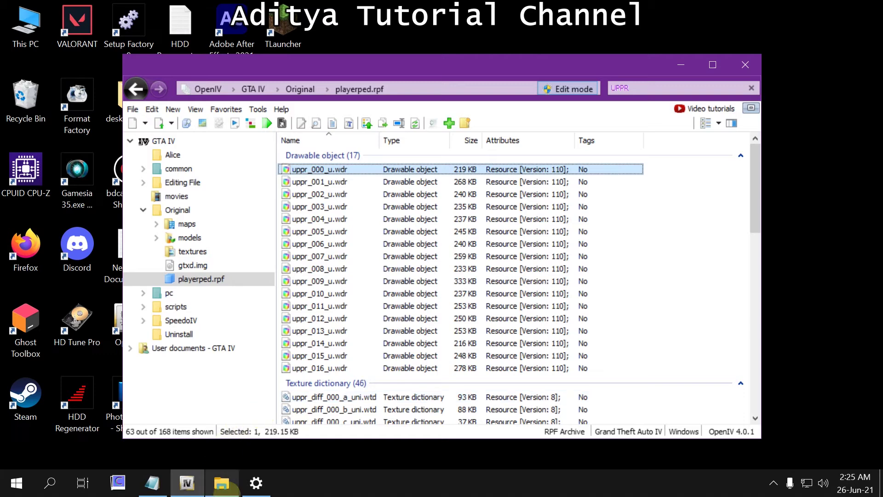
click(221, 483)
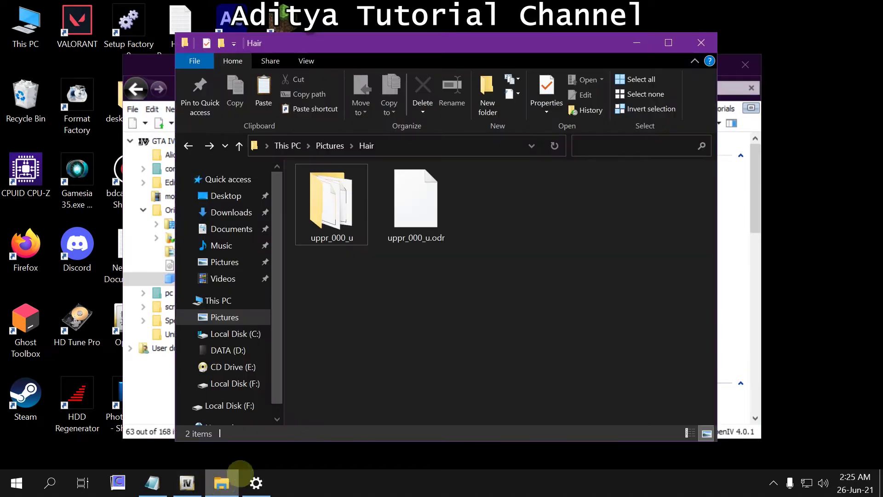
click(348, 290)
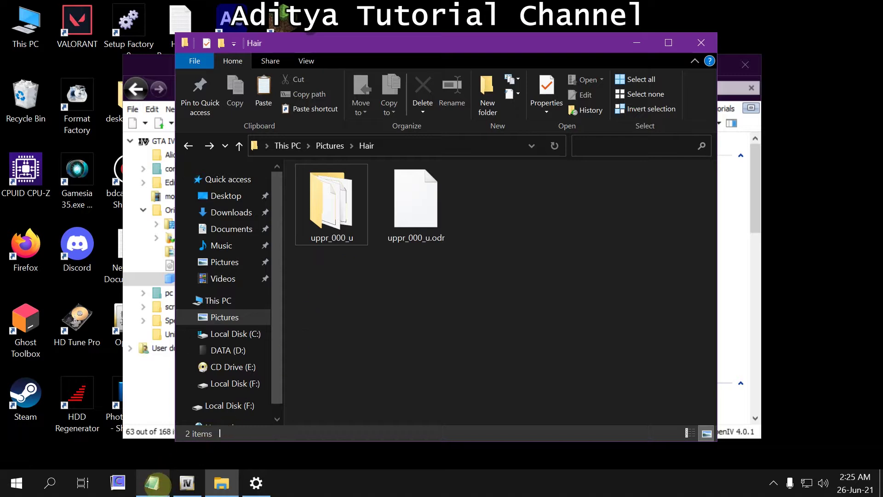
double_click(362, 207)
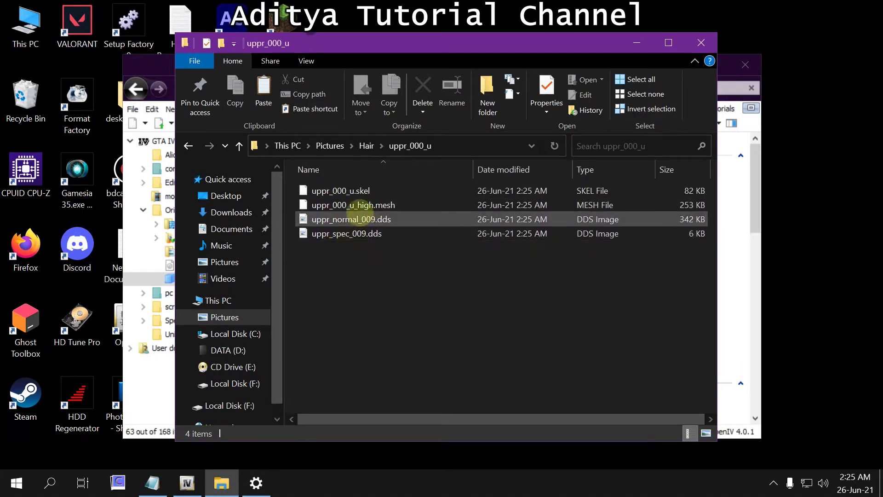
Rename uppr_normal_009.dds and uppr_spec_009.dds to uppr_normal_000.dds and uppr_spec_000.dds.
mouse_move(329, 219)
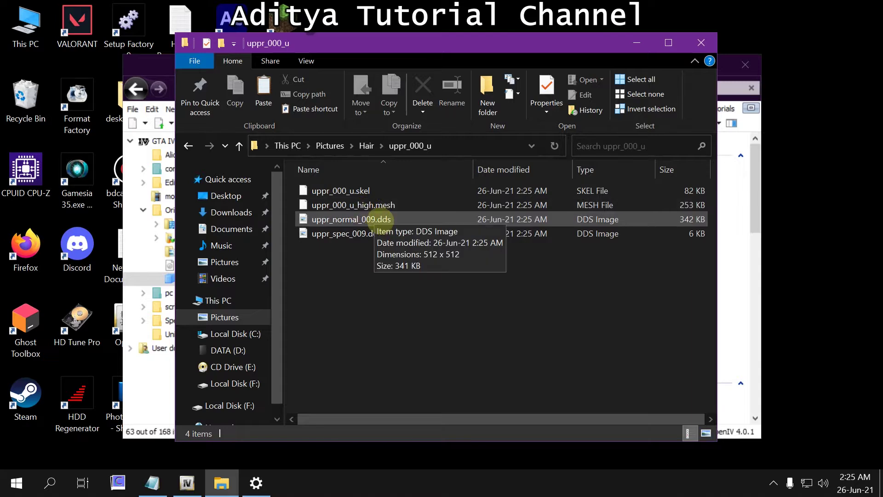
right_click(374, 219)
click(421, 435)
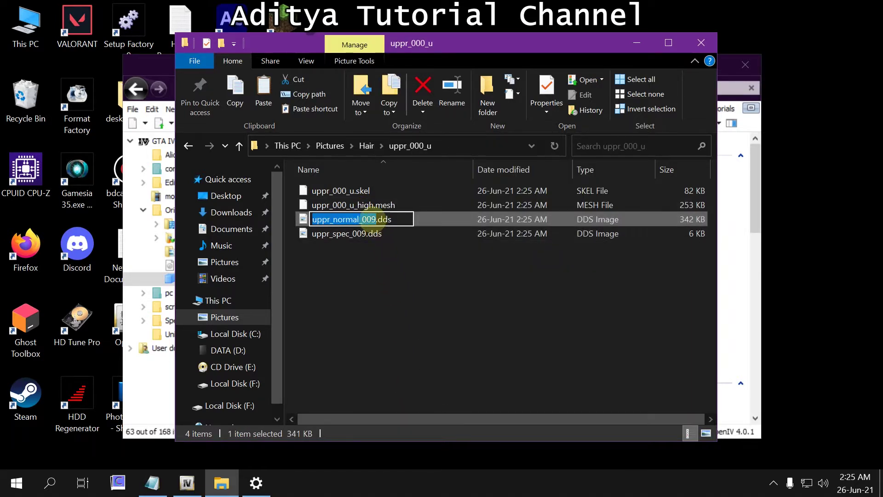
drag(376, 219, 372, 219)
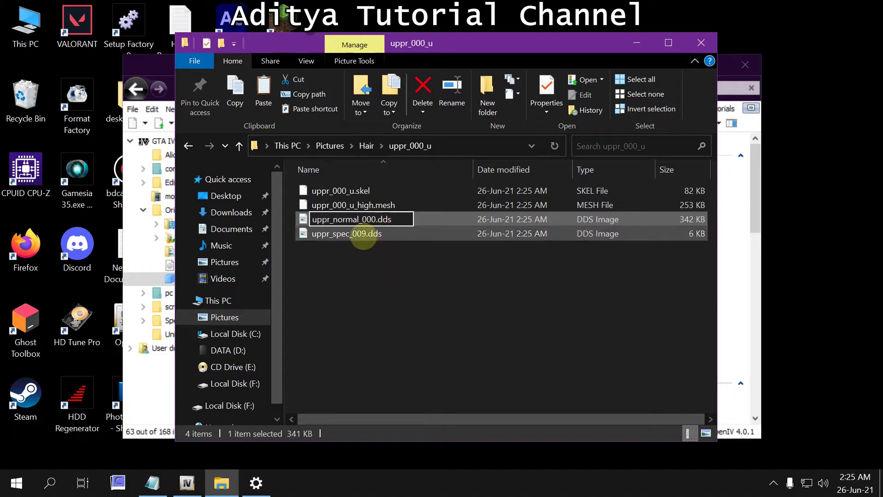
right_click(362, 233)
click(400, 440)
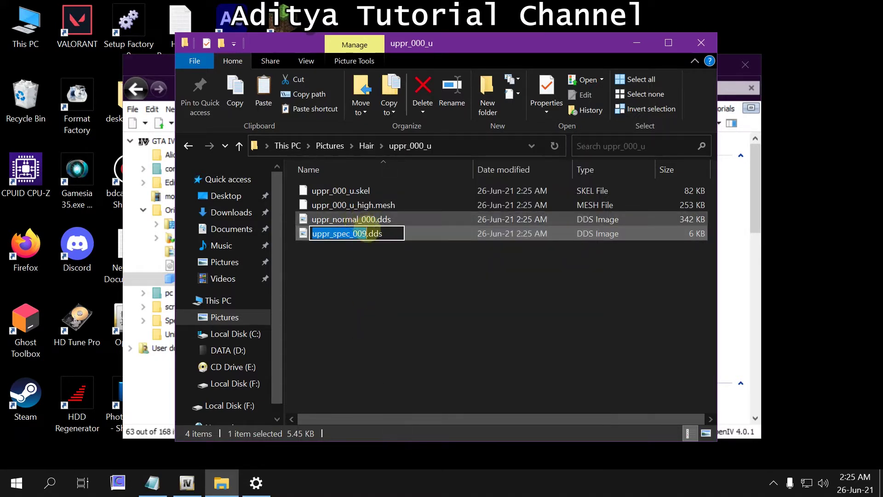
drag(368, 236, 365, 236)
text(0)
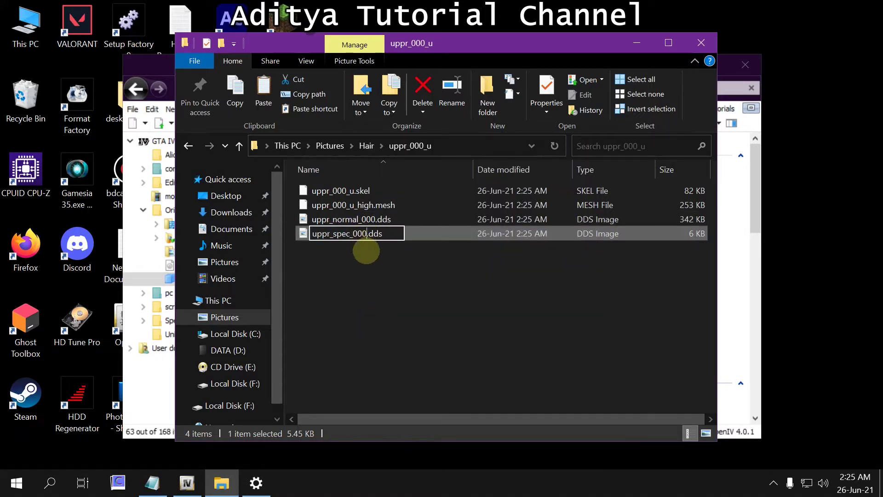
click(365, 251)
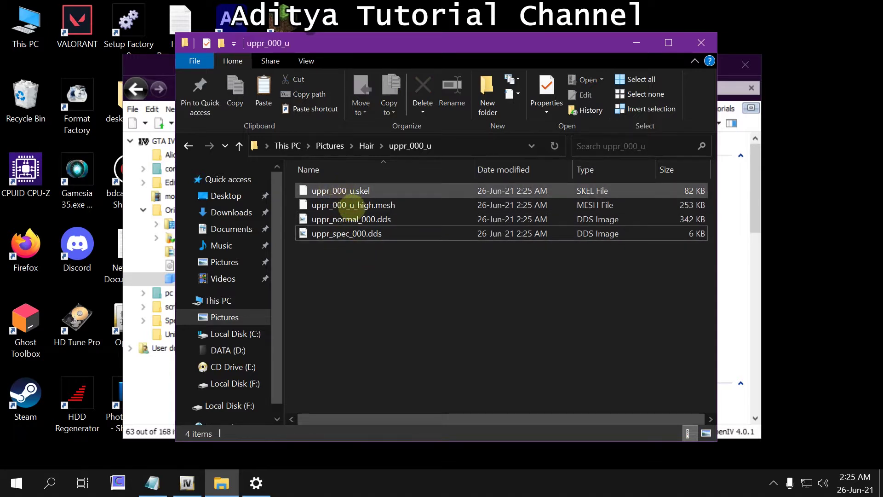
Return to the Hair folder and open Windows search.
click(367, 147)
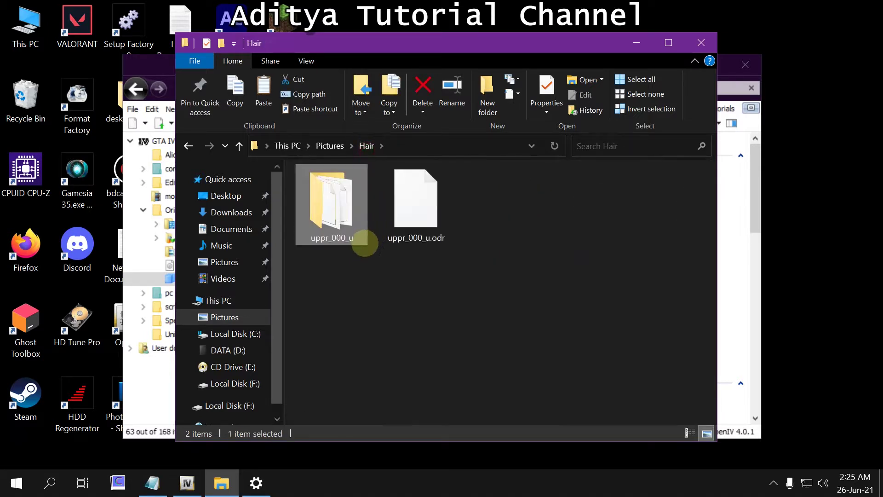
click(421, 243)
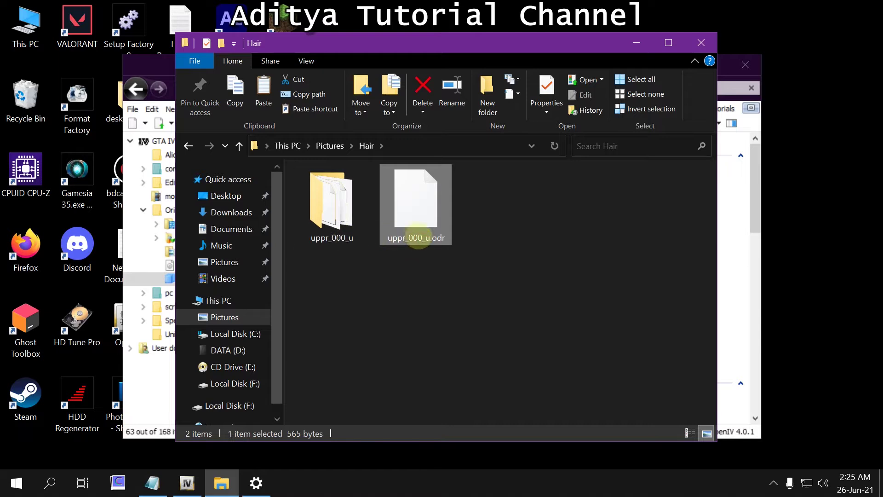
click(404, 282)
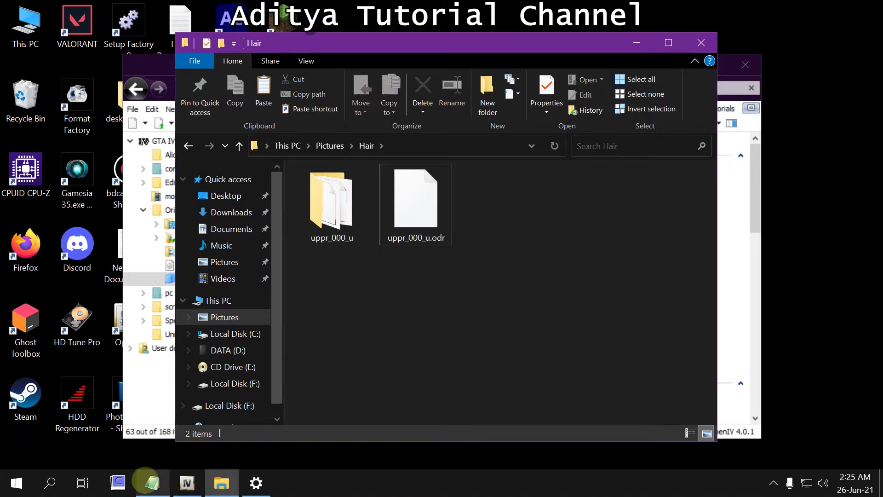
click(48, 481)
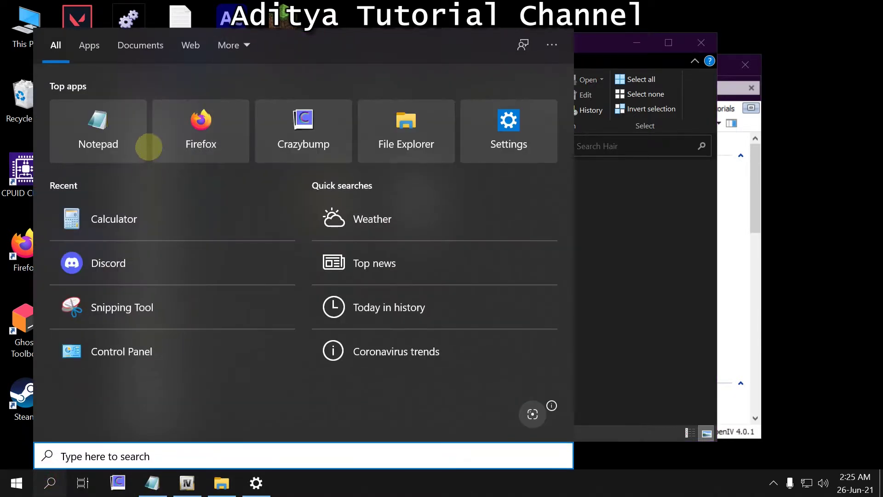
Open uppr_000_u.odr in a maximized Notepad window.
click(115, 131)
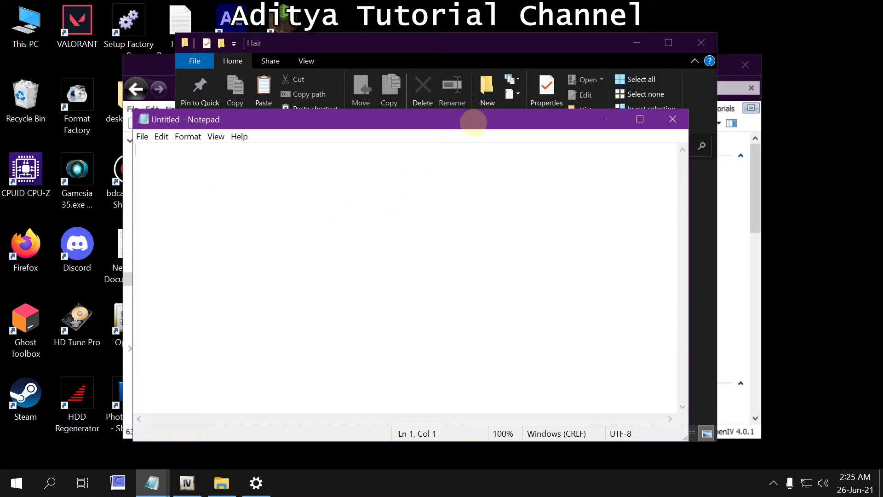
drag(476, 115, 481, 270)
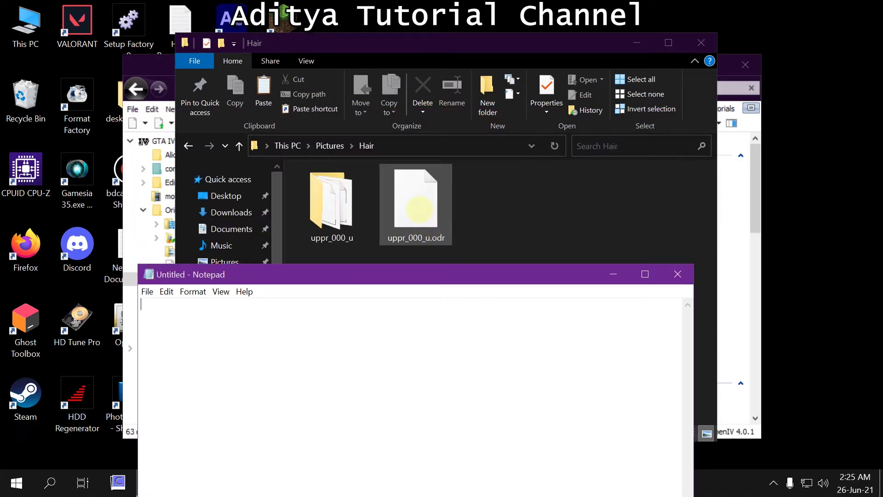
drag(419, 210, 436, 346)
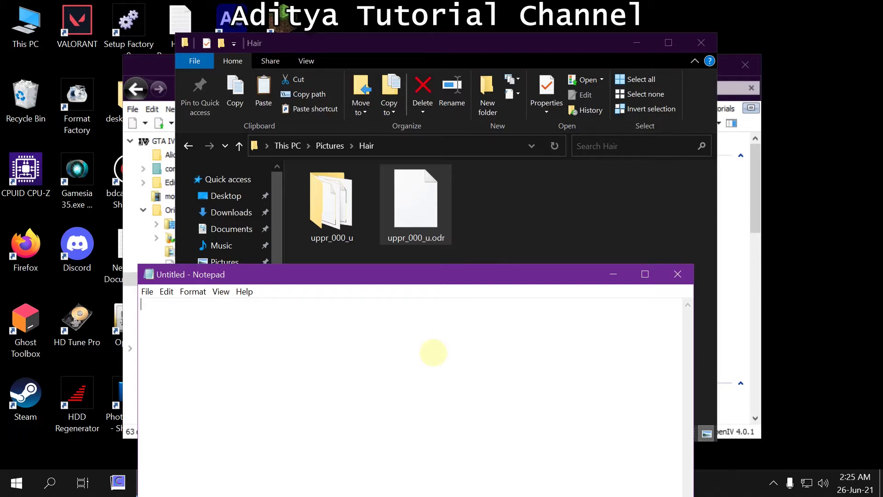
drag(433, 353, 434, 353)
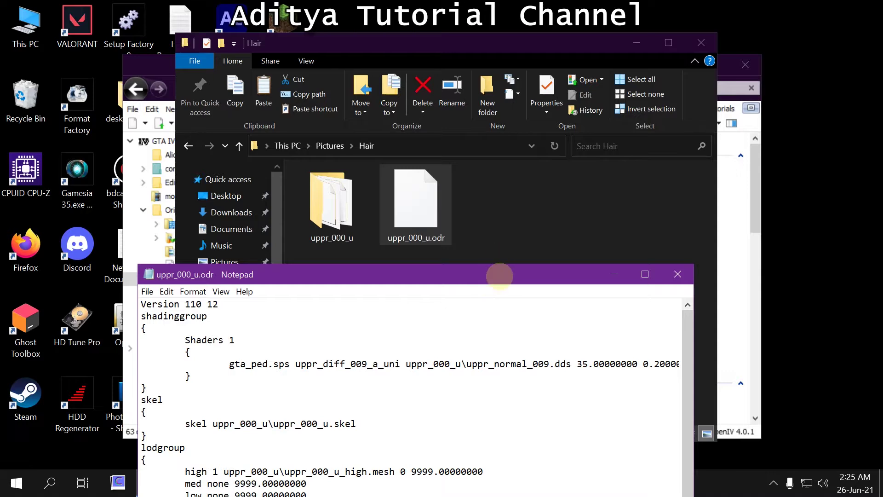
drag(499, 276, 502, 63)
click(648, 62)
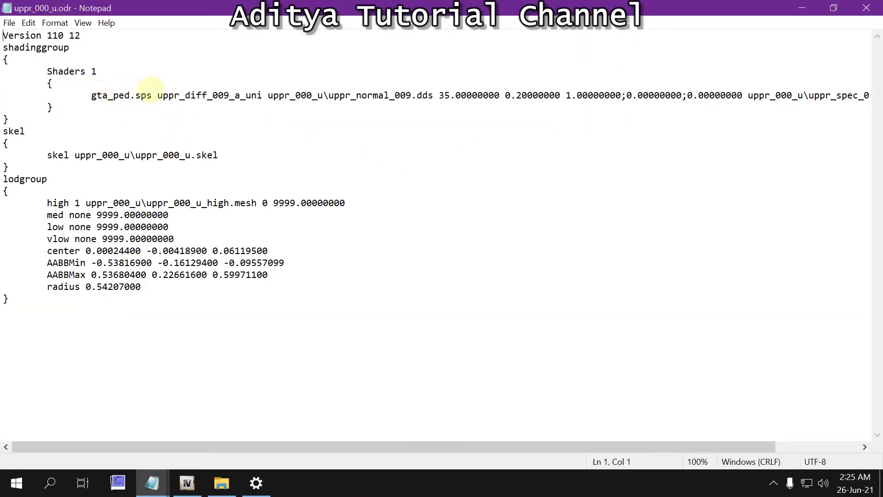
Change the uppr_diff, uppr_normal and uppr_spec texture numbers on the shader line from 009 to 000.
drag(223, 95, 229, 95)
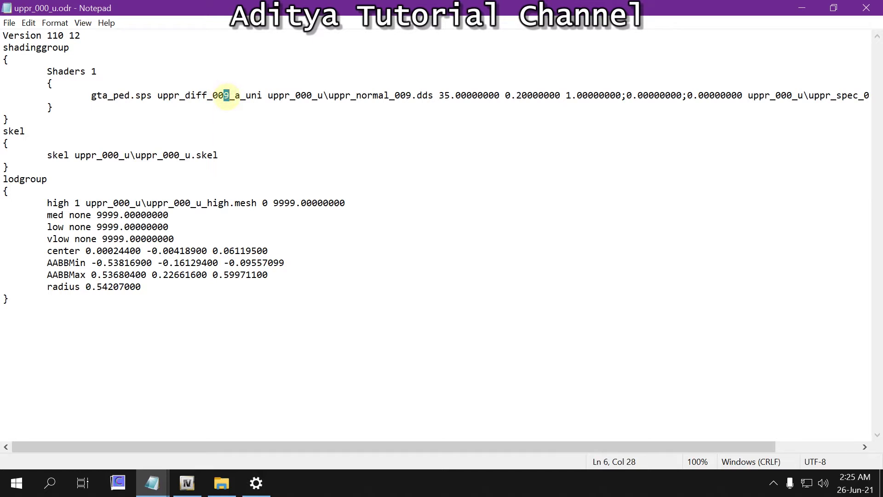
text(0)
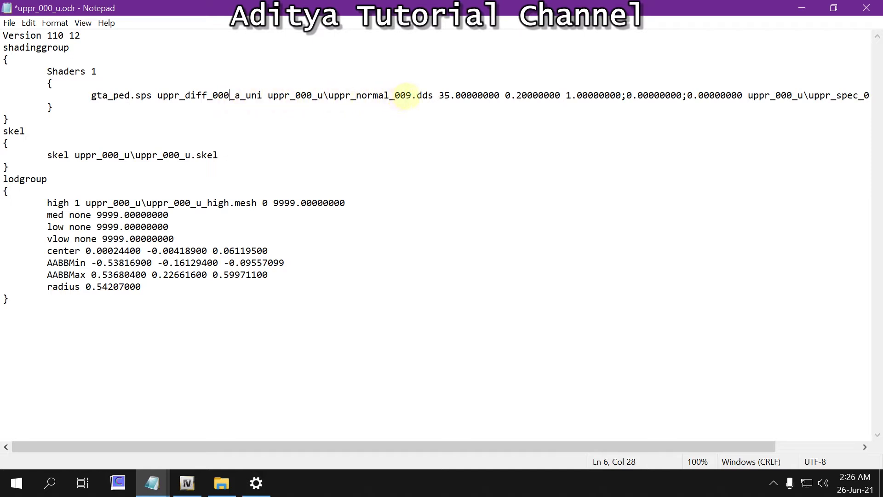
mouse_move(412, 95)
mouse_down()
mouse_move(401, 96)
mouse_move(411, 95)
mouse_up()
click(411, 95)
double_click(412, 95)
text(0)
drag(364, 442, 612, 448)
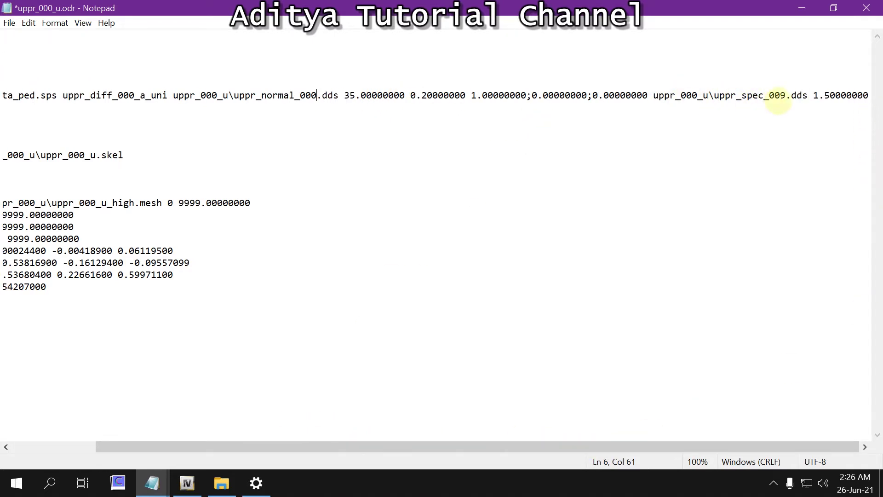
drag(781, 95, 786, 96)
text(0)
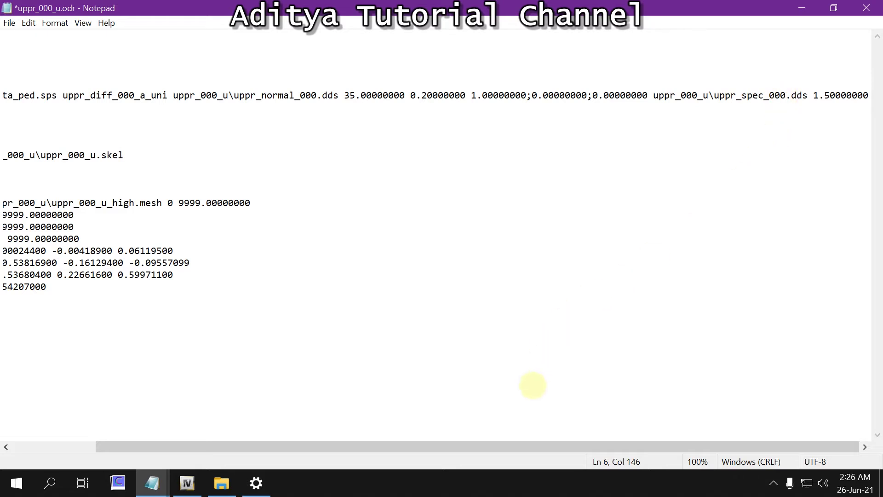
drag(523, 442, 414, 444)
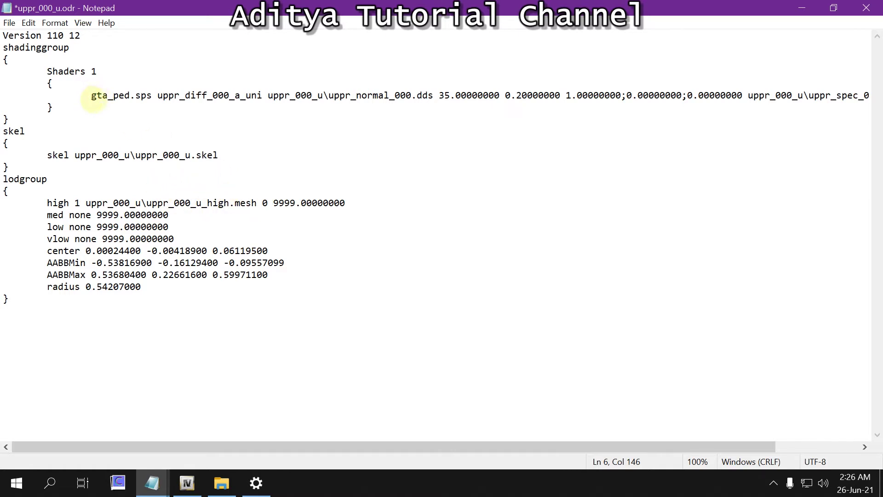
mouse_move(93, 97)
mouse_down()
mouse_move(113, 95)
mouse_move(97, 96)
mouse_up()
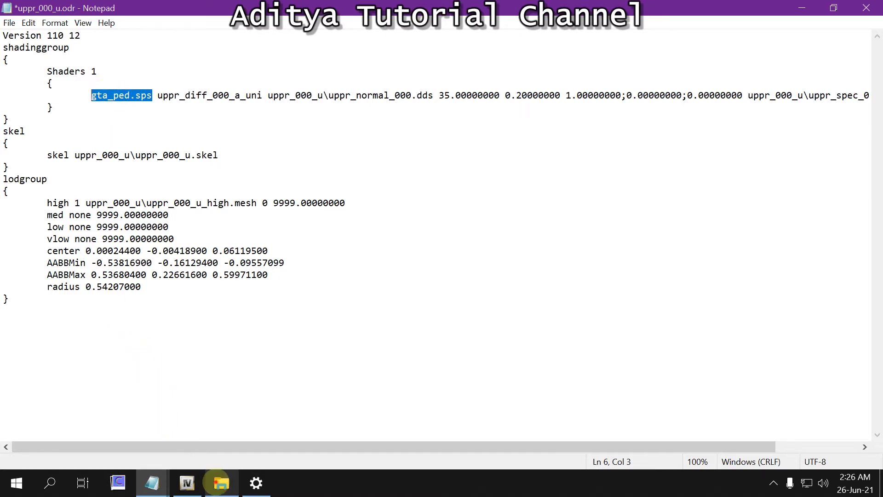
click(221, 483)
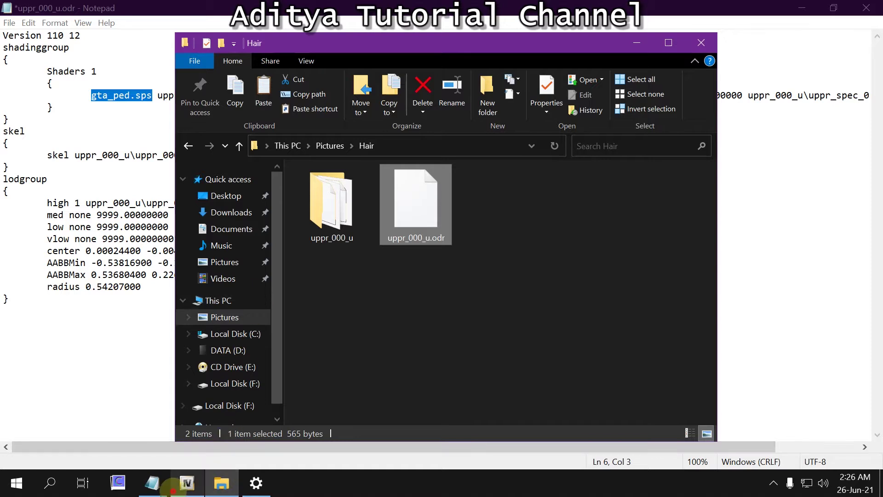
click(186, 483)
click(173, 169)
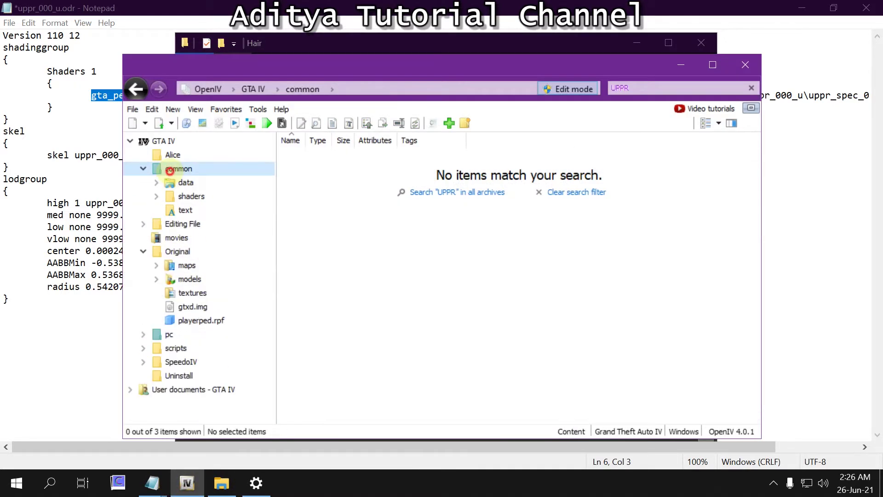
click(191, 196)
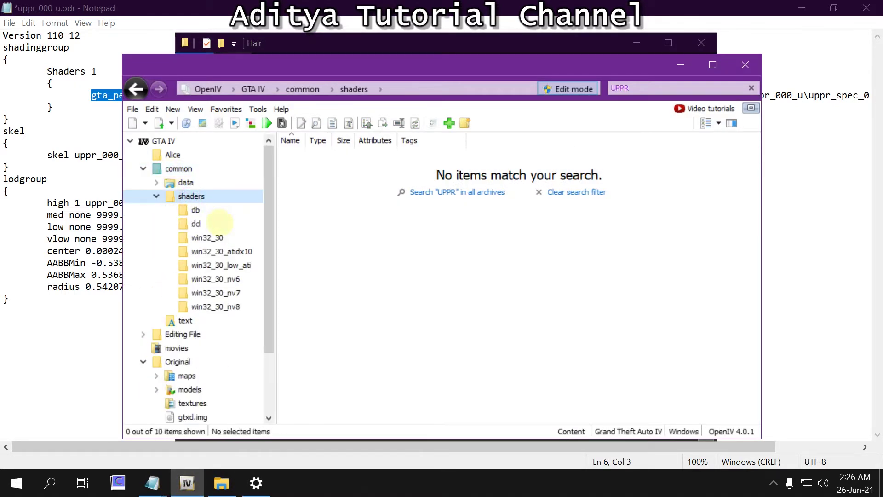
click(196, 211)
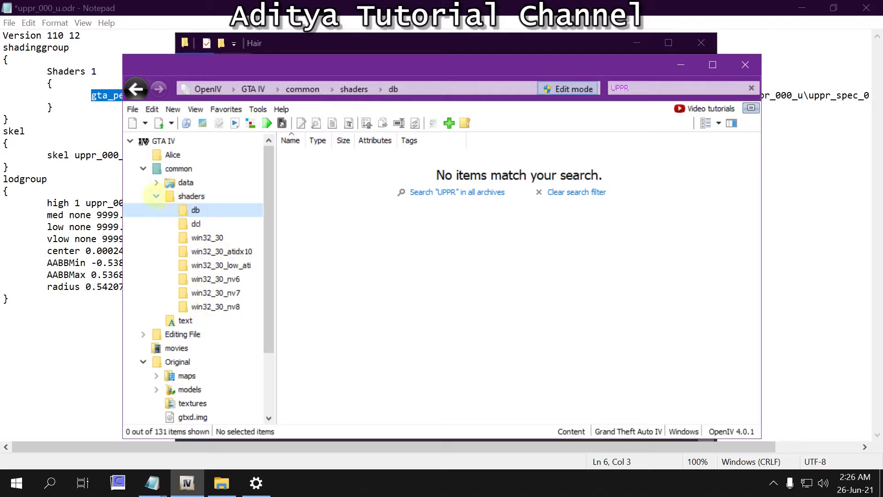
click(157, 196)
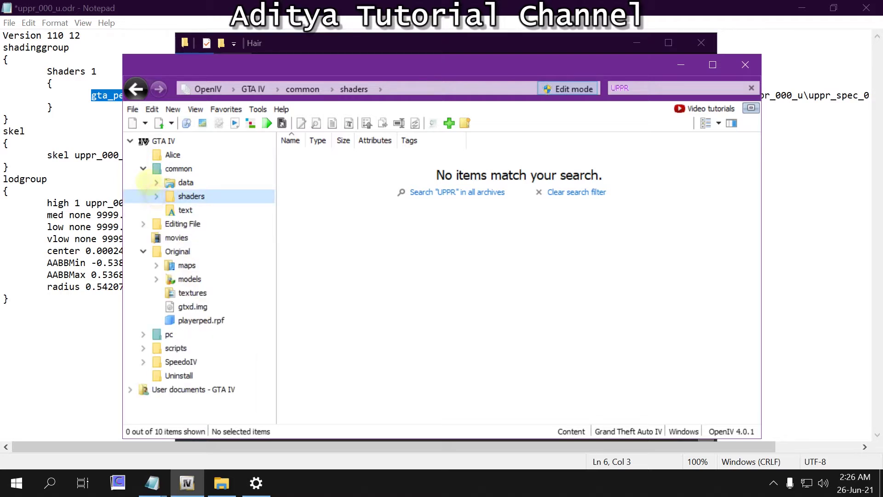
click(75, 249)
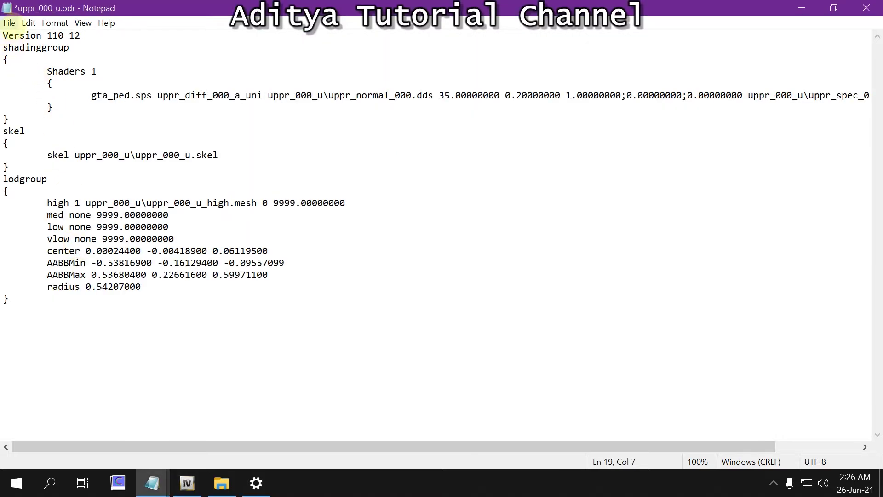
click(9, 23)
click(29, 79)
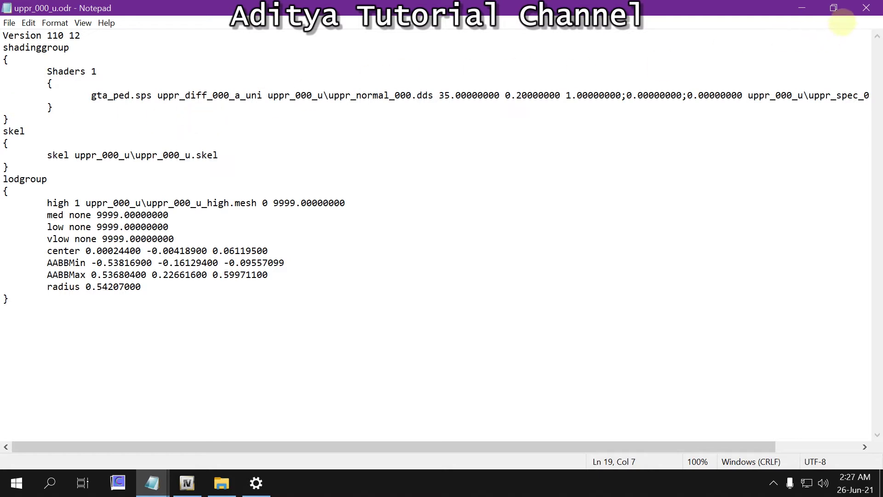
Close Notepad and open the playerped.rpf archive in OpenIV.
click(864, 7)
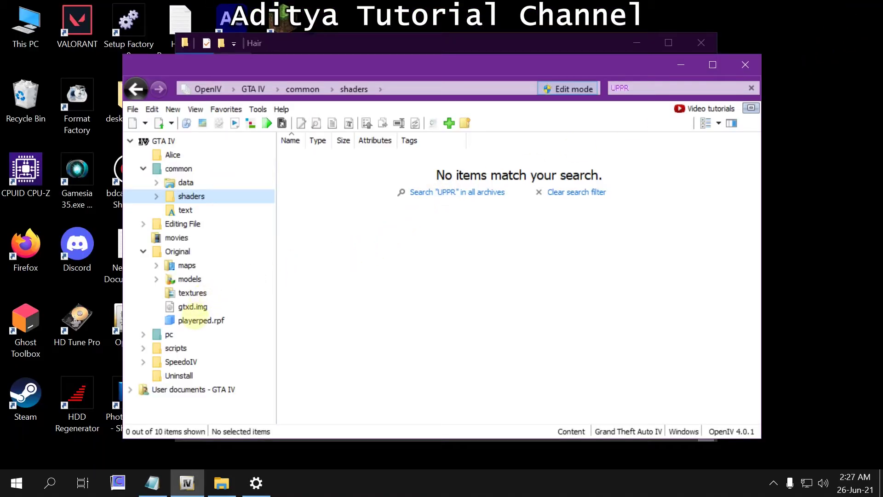
click(196, 320)
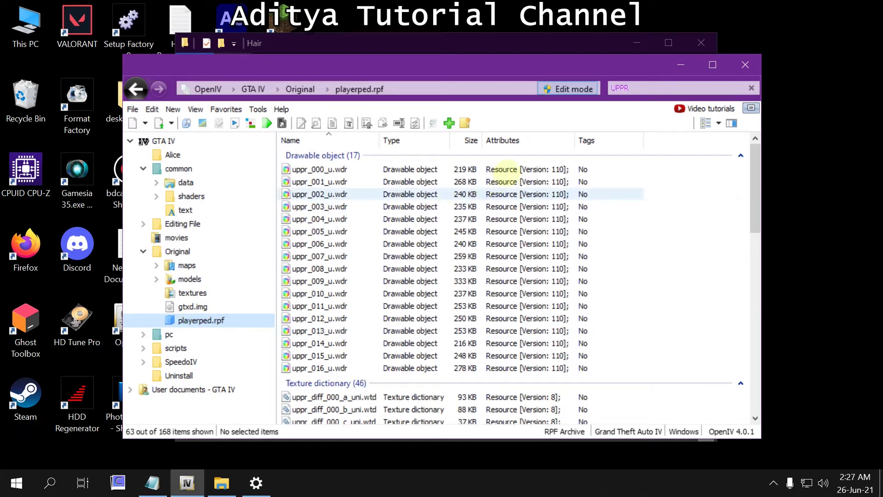
click(657, 177)
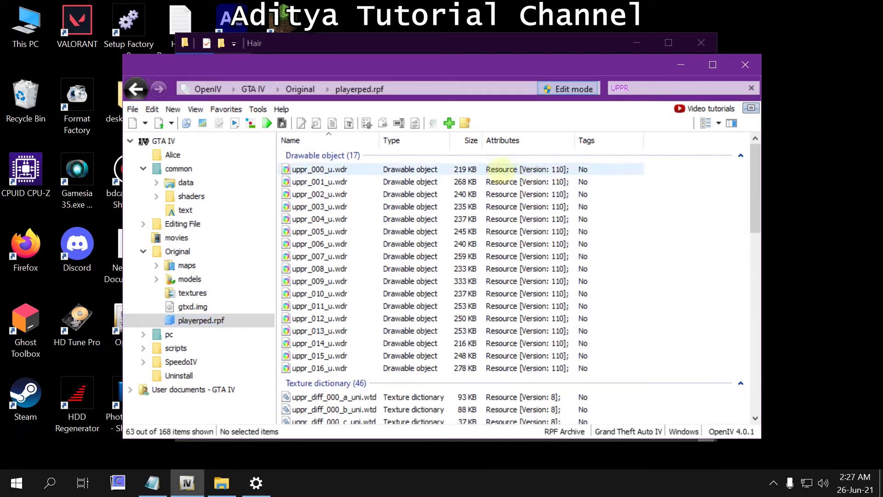
Import the edited uppr_000_u.odr into playerped.rpf via Import openFormats.
right_click(689, 185)
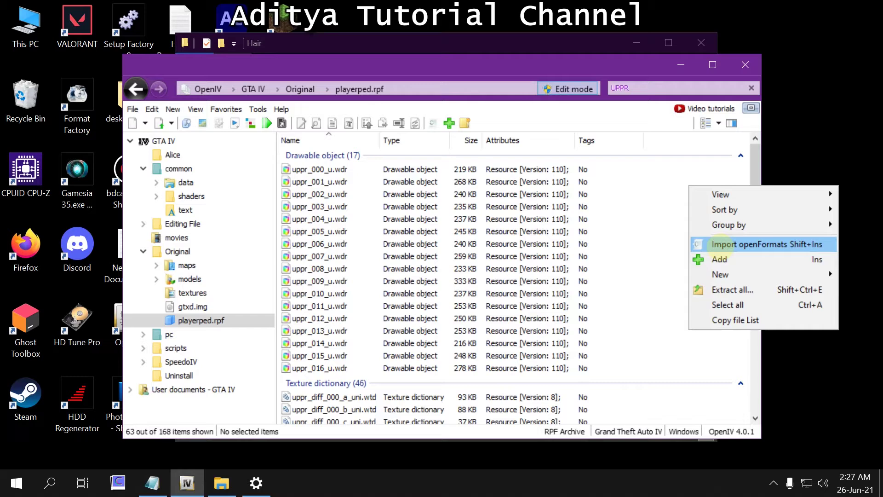
click(719, 244)
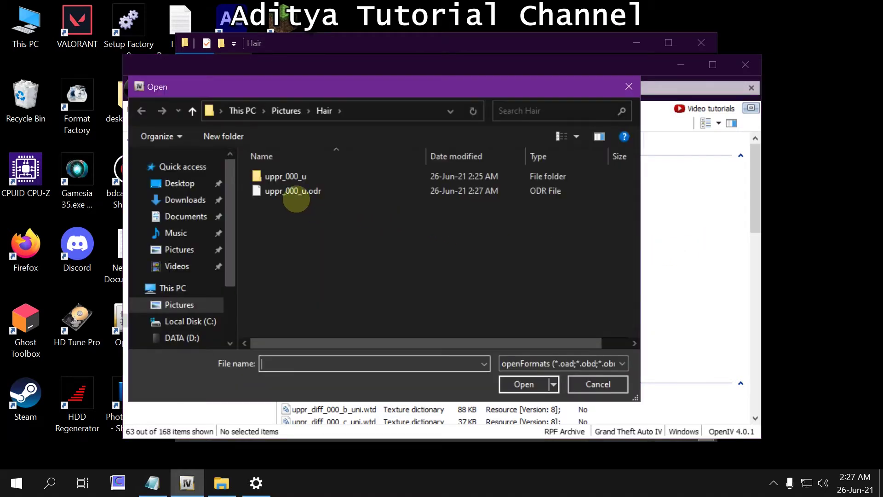
click(291, 190)
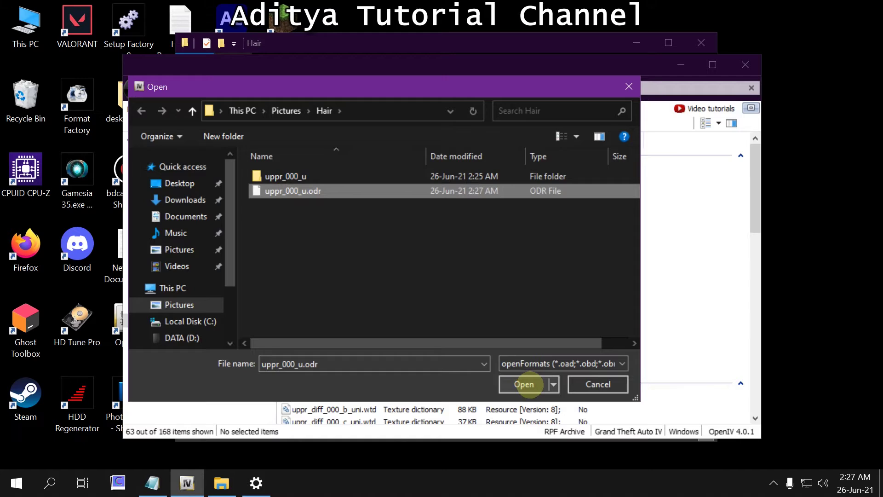
click(524, 384)
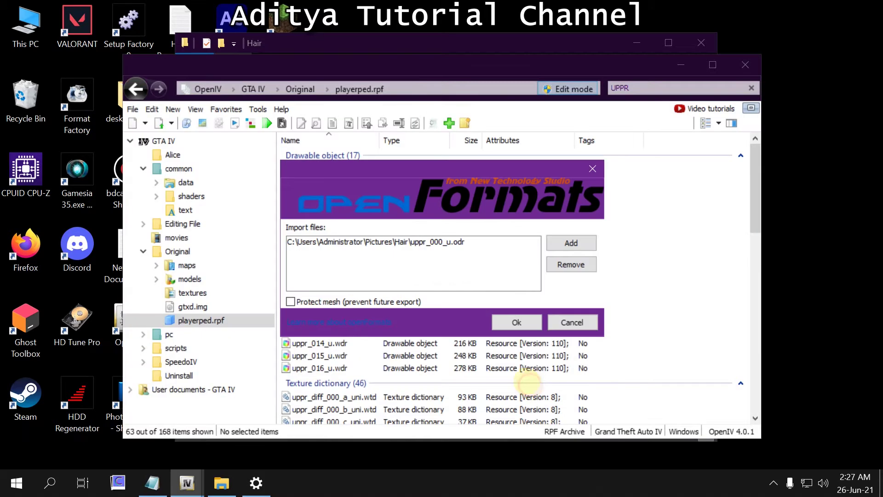
click(514, 322)
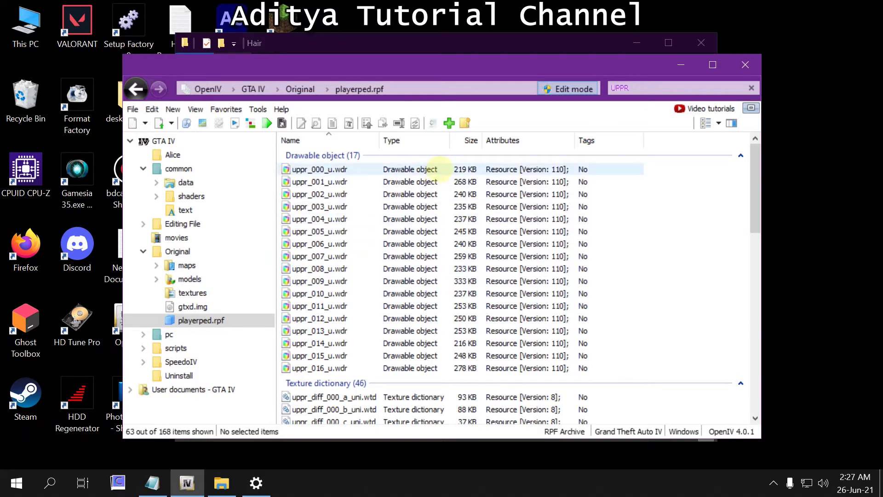
double_click(435, 169)
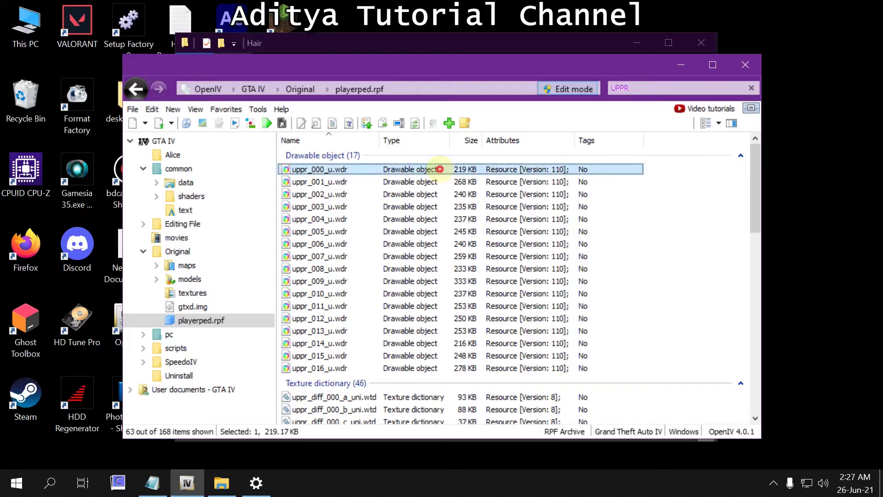
drag(460, 295, 686, 284)
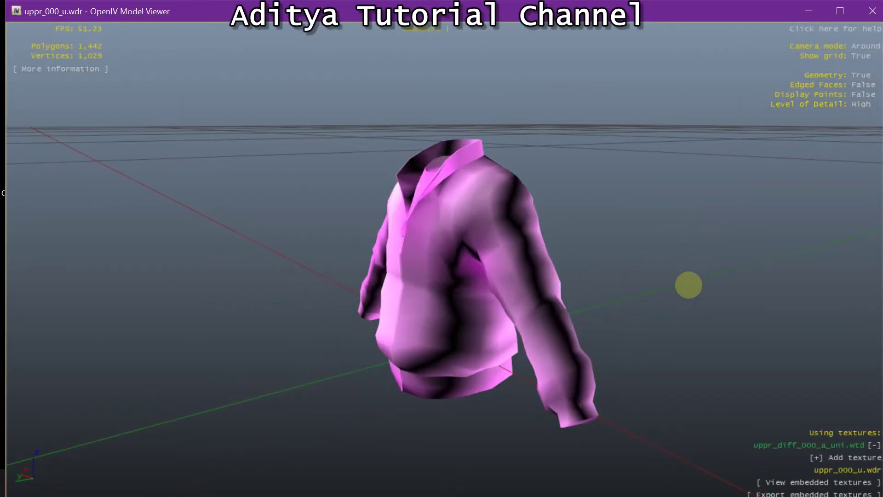
click(839, 11)
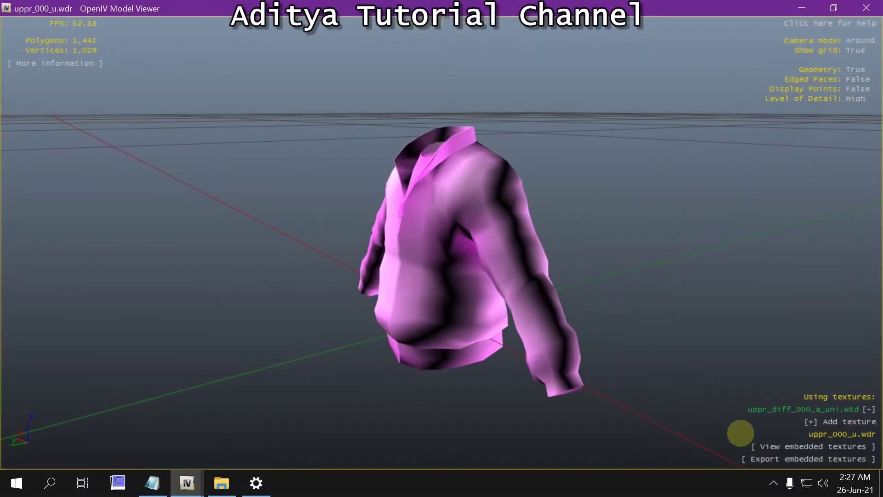
click(72, 63)
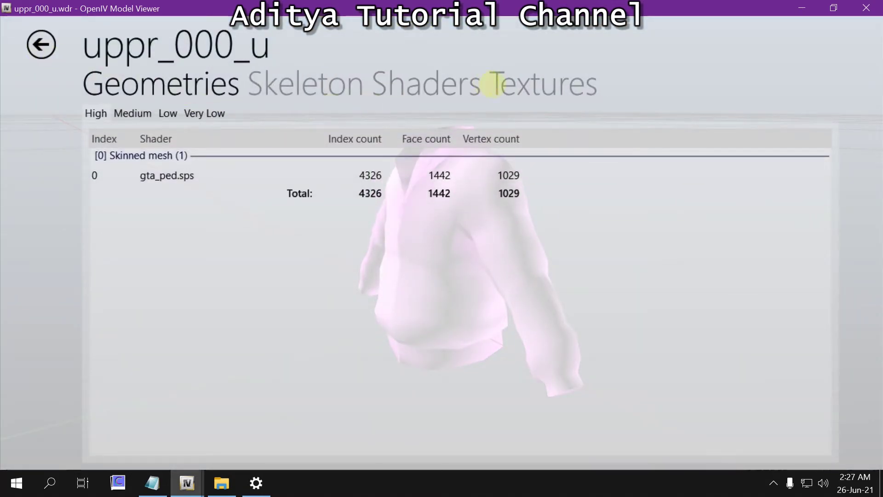
click(496, 87)
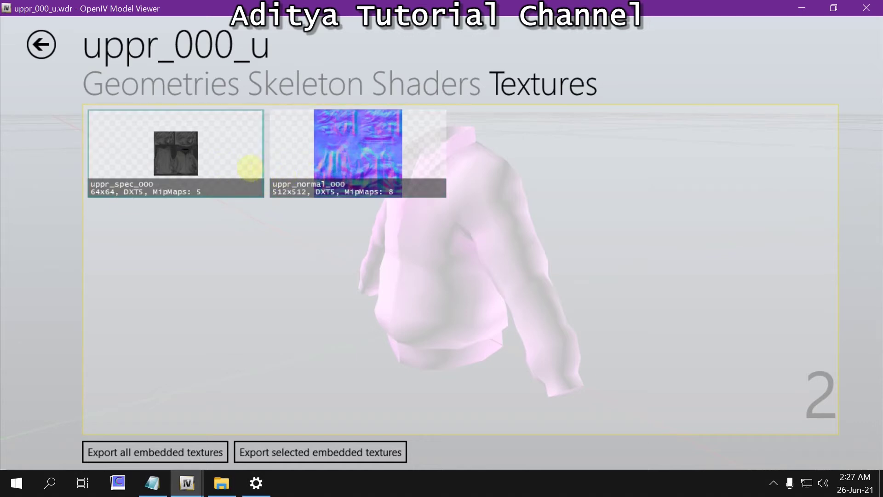
click(44, 45)
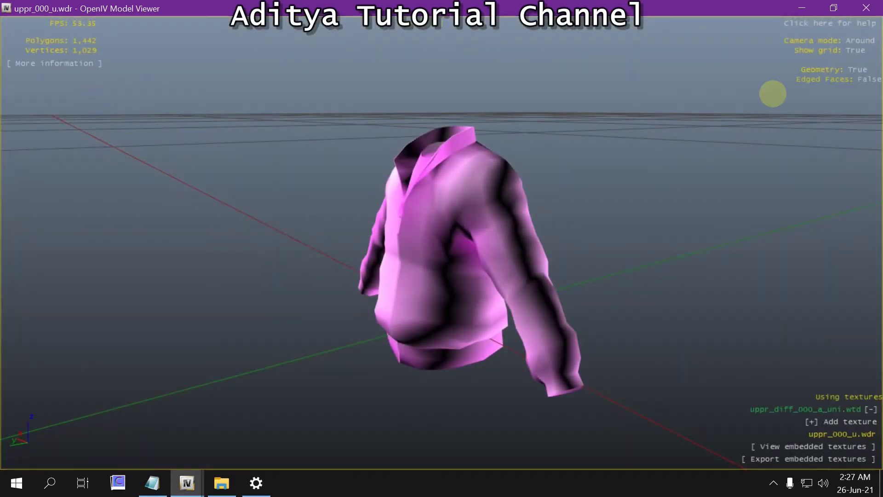
click(866, 8)
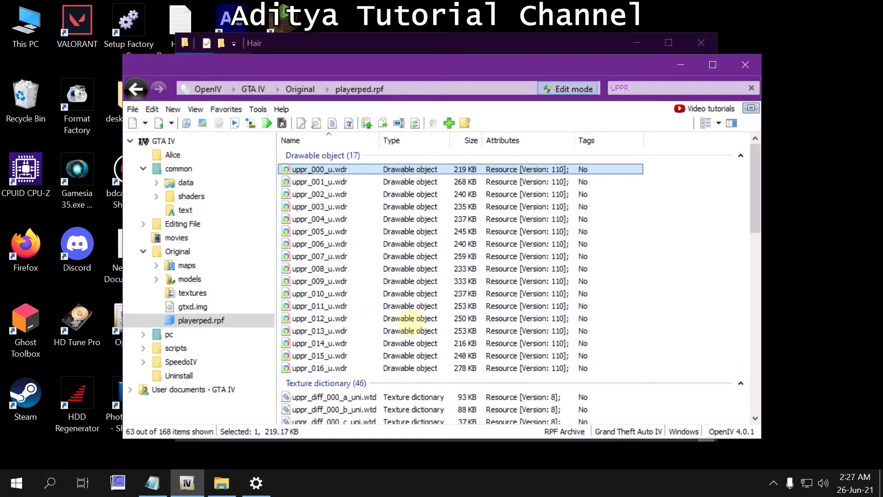
scroll(419, 336, down, 2)
Export the jacket textures from the uppr_diff_000 a, b and c dictionaries as PNGs into Pictures\Hair.
double_click(344, 327)
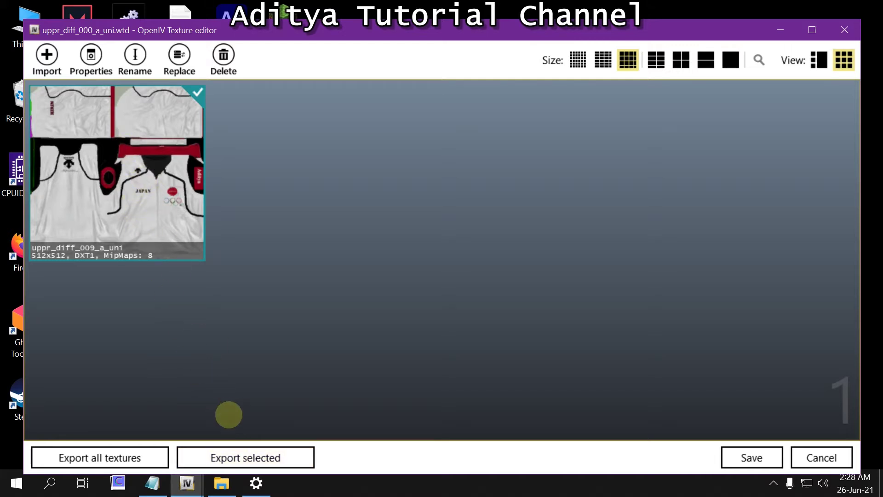
click(244, 457)
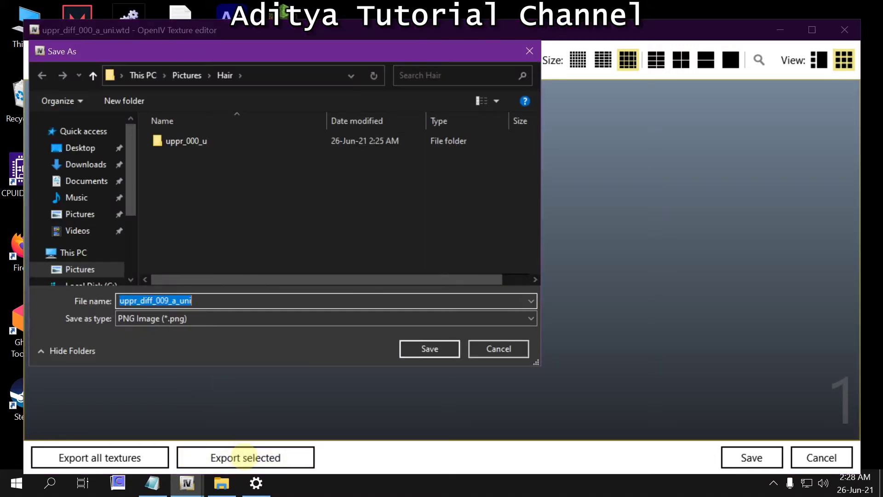
key(Return)
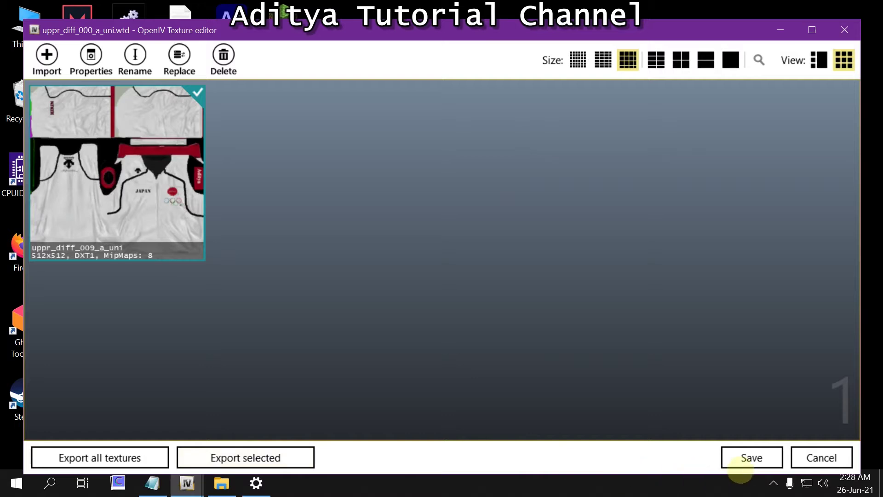
click(822, 457)
click(427, 339)
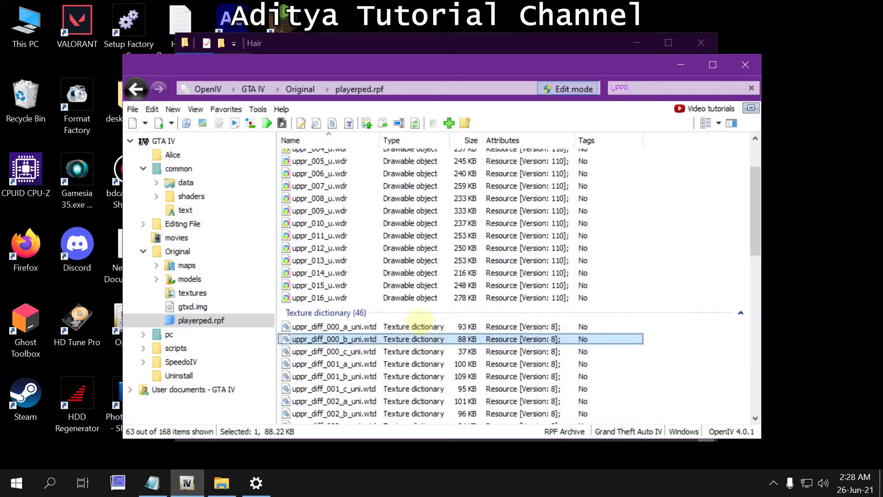
key(Return)
click(244, 457)
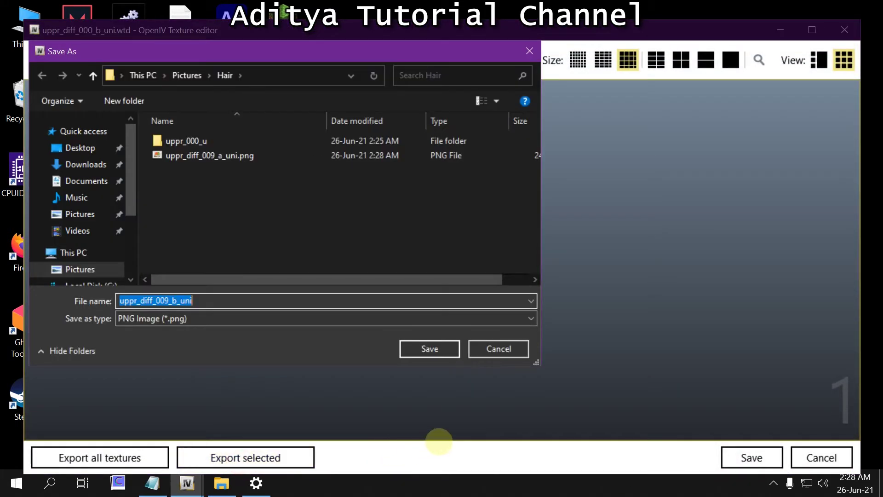
key(Return)
click(822, 457)
key(Down)
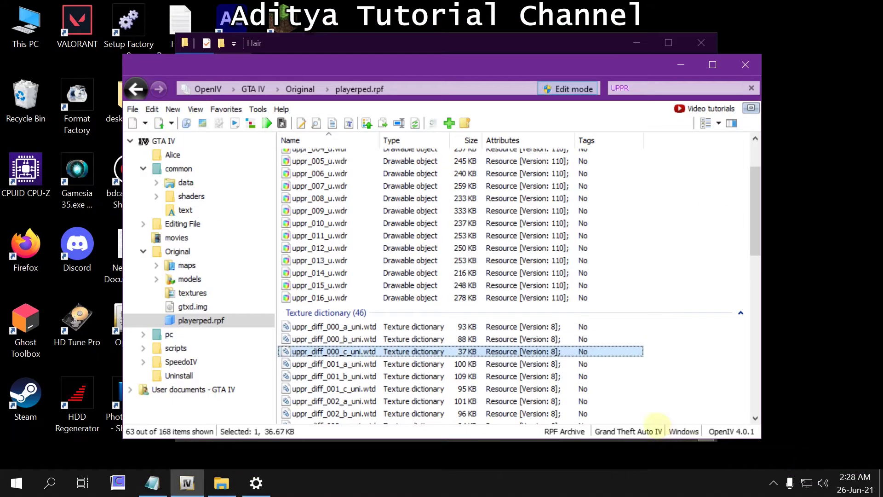
key(Return)
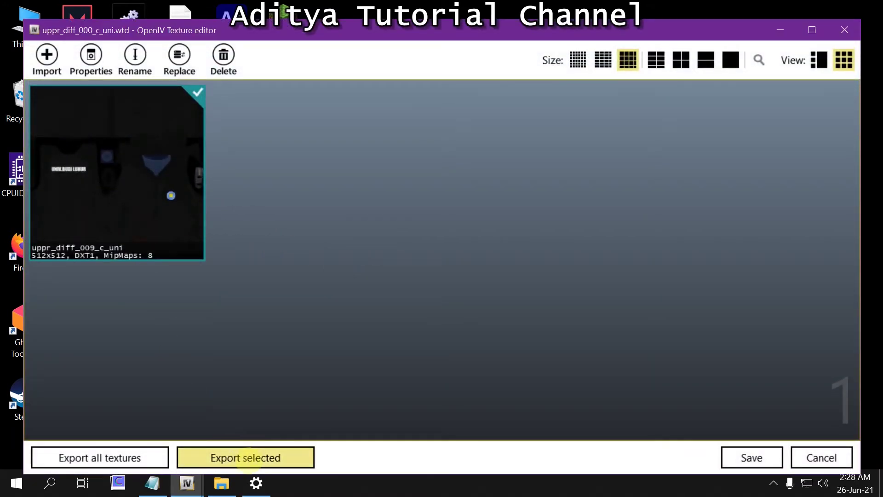
click(245, 458)
click(457, 352)
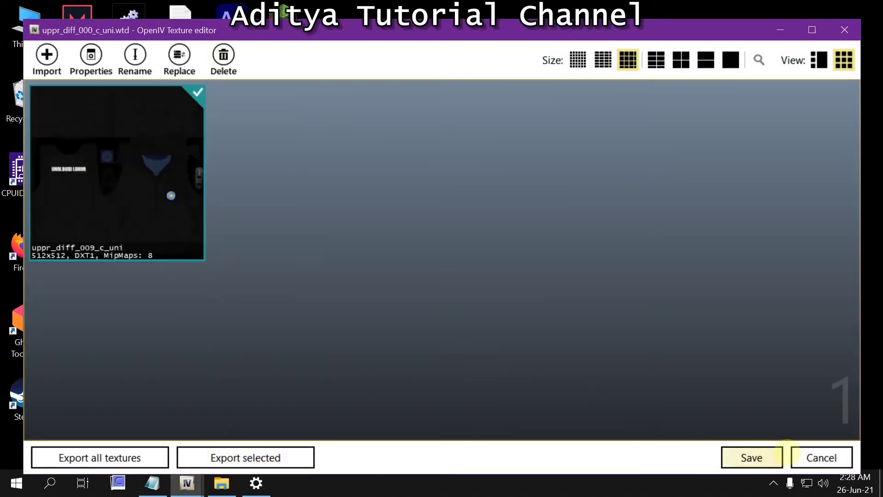
click(800, 456)
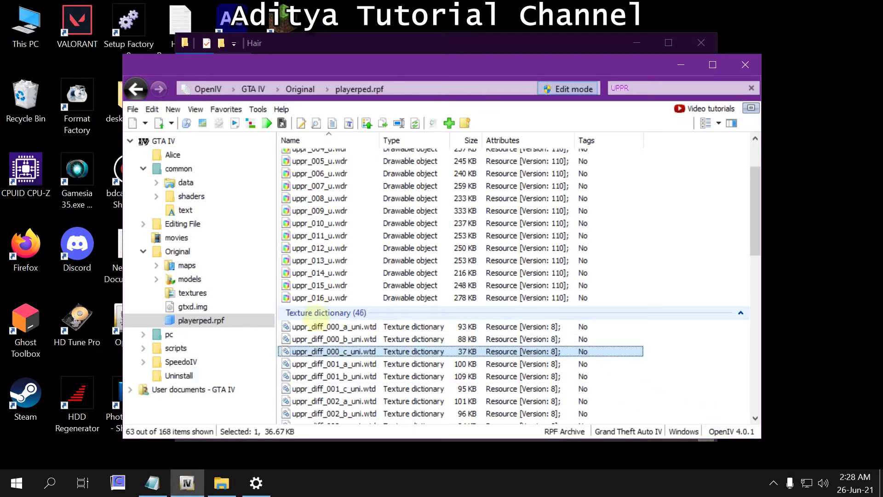
Permanently delete the three uppr_diff_000 texture dictionaries from the current archive.
click(322, 328)
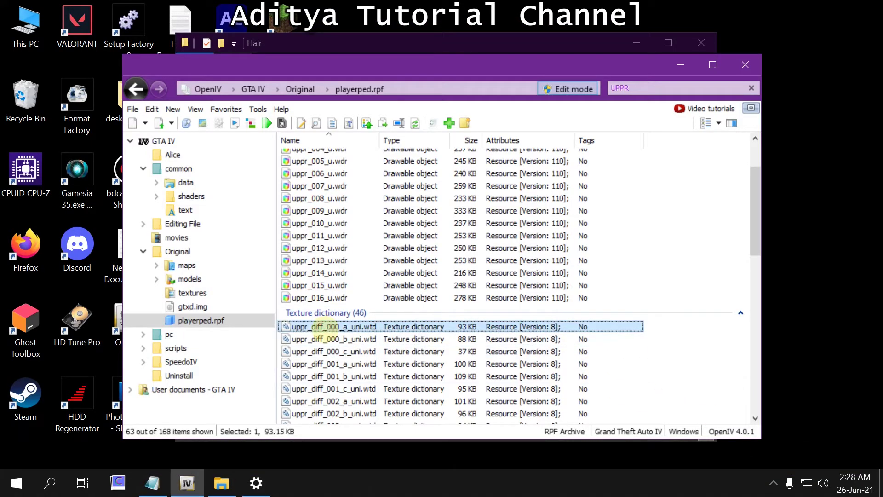
shift+click(343, 351)
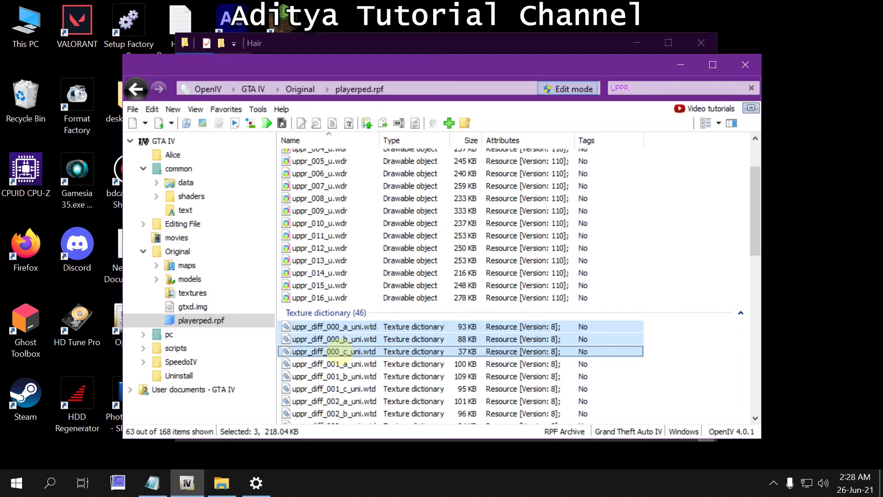
key(Delete)
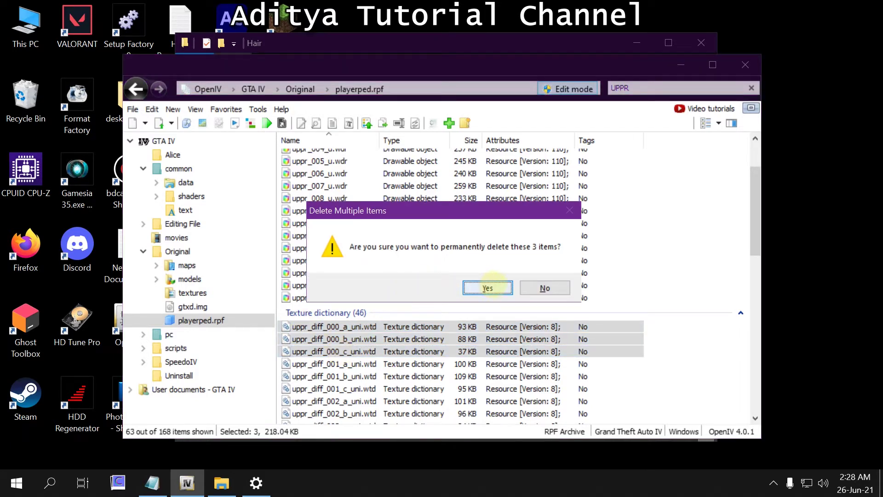
click(490, 287)
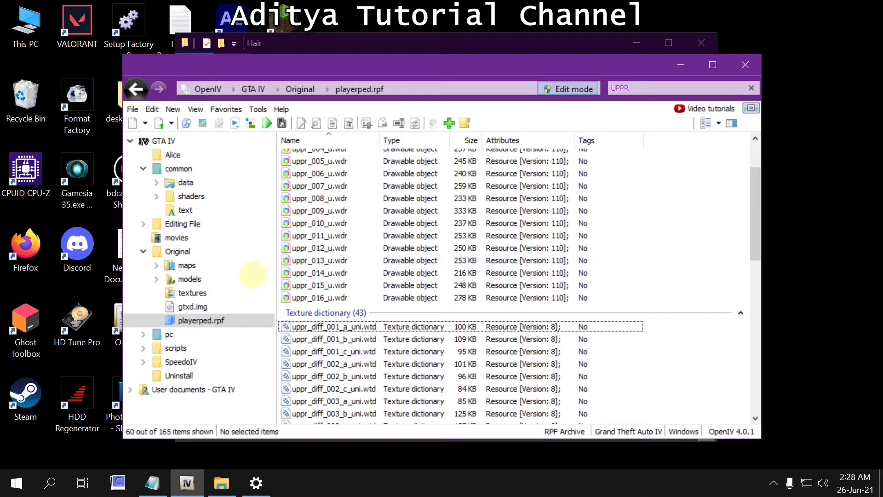
Open models > cdimages > playerped.rpf and select its three uppr_diff_000 texture dictionaries.
click(156, 279)
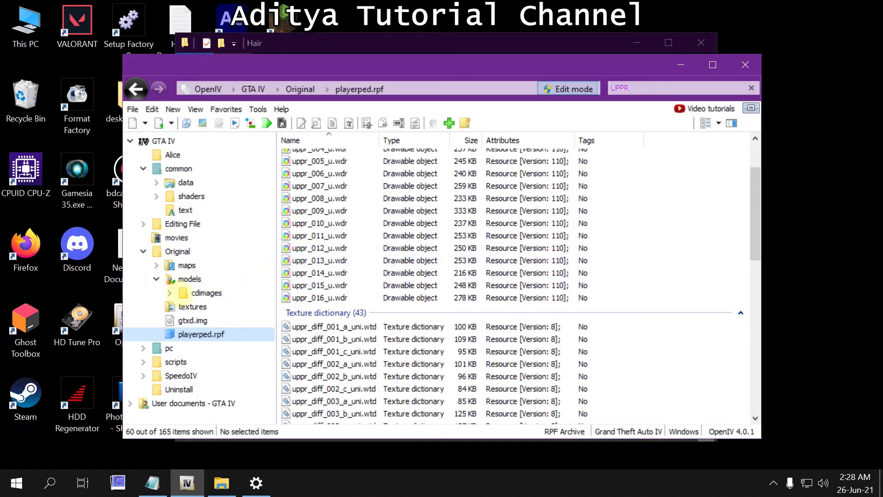
click(170, 293)
click(212, 334)
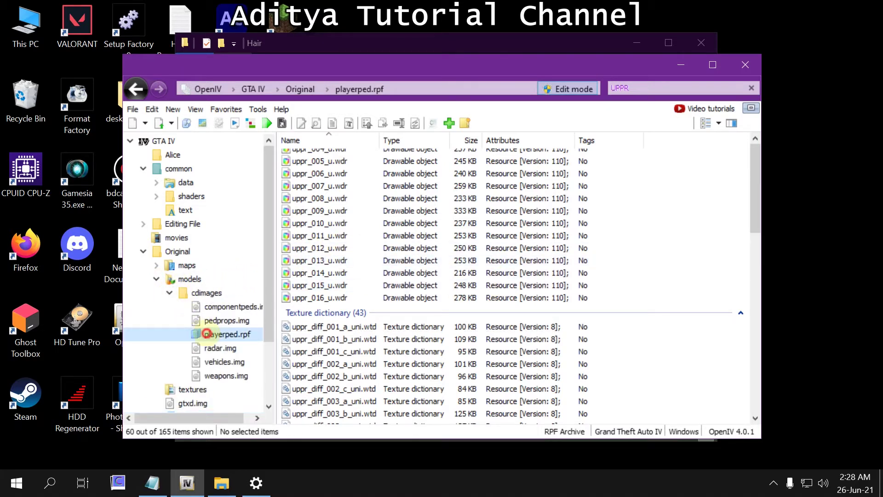
scroll(357, 350, down, 2)
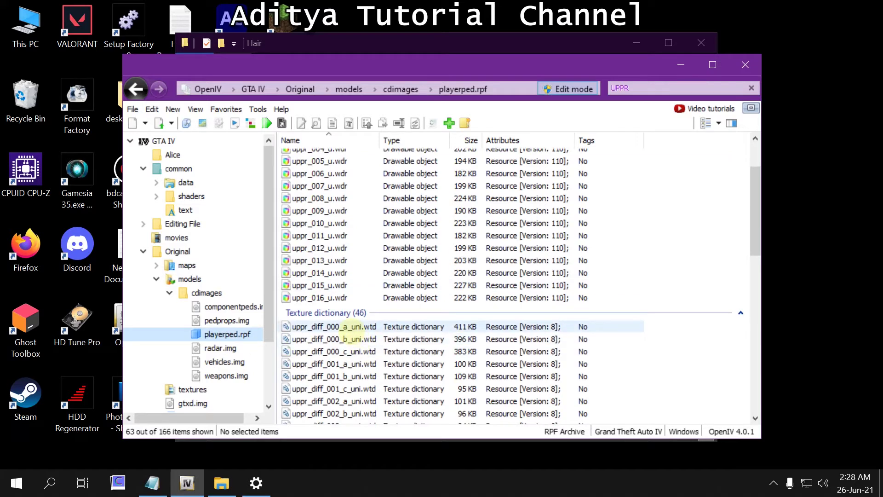
click(352, 327)
ctrl+click(352, 339)
ctrl+click(352, 352)
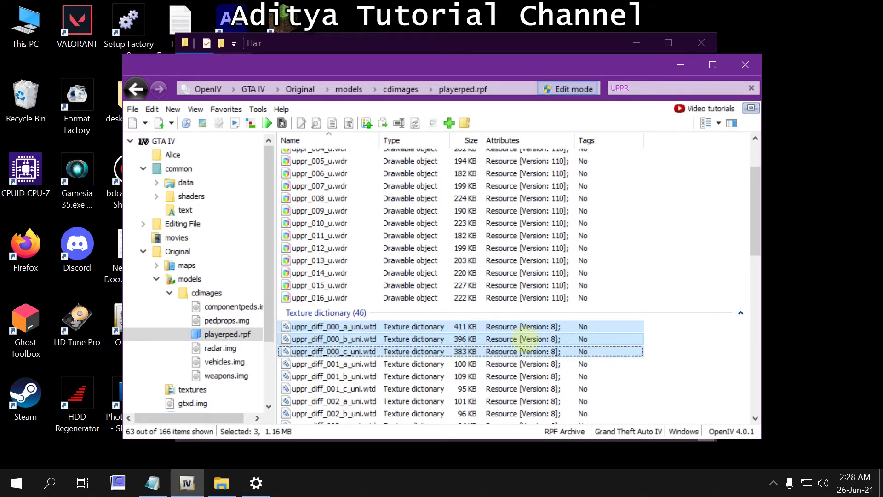
scroll(375, 322, down, 7)
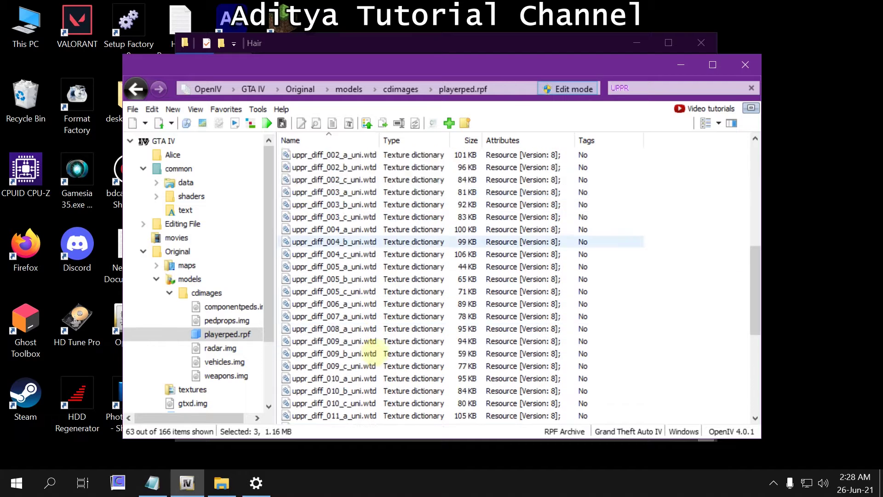
scroll(348, 352, up, 10)
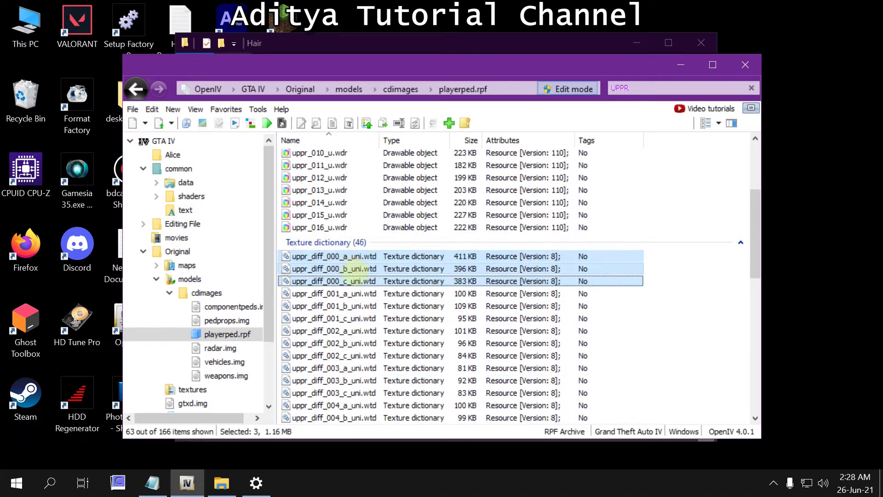
scroll(360, 267, up, 4)
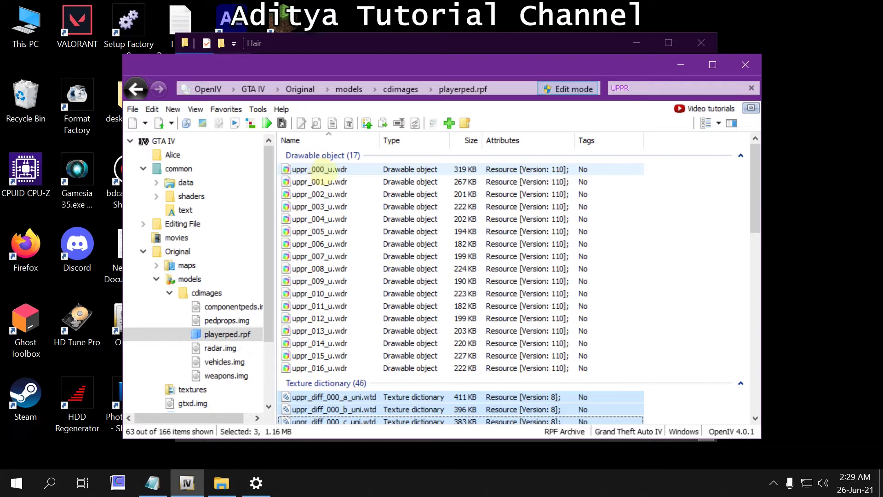
scroll(317, 169, down, 5)
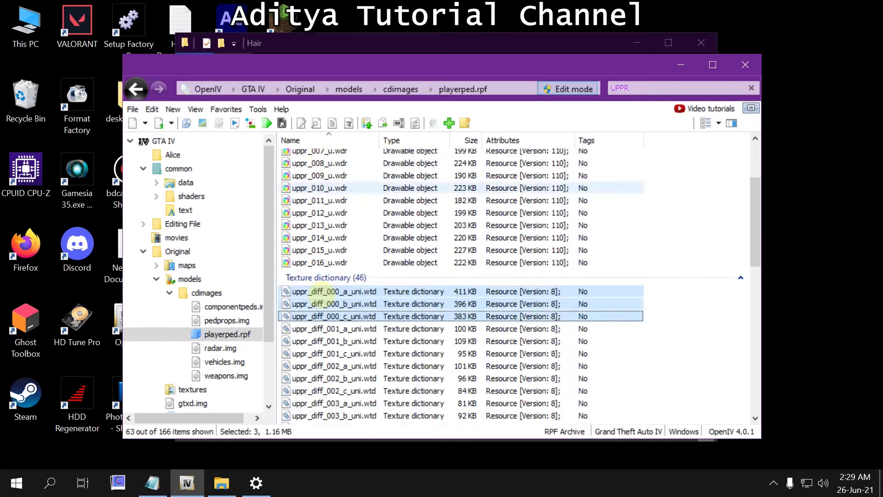
scroll(333, 416, up, 3)
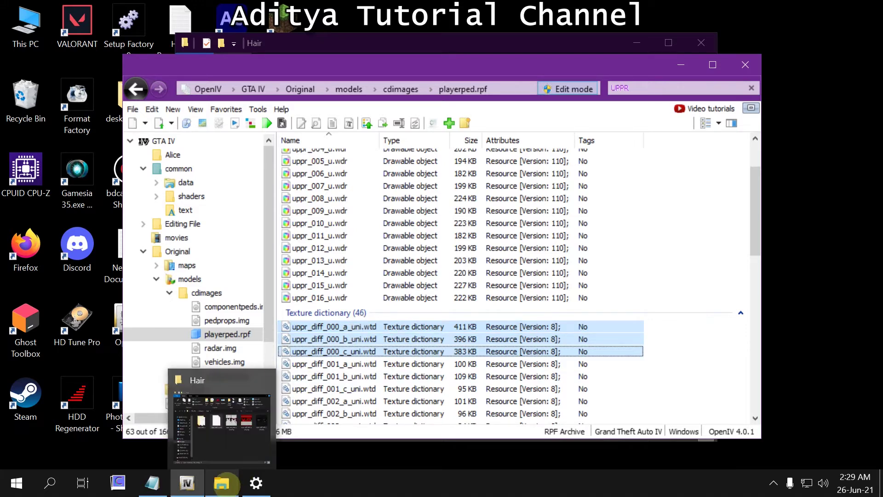
click(225, 483)
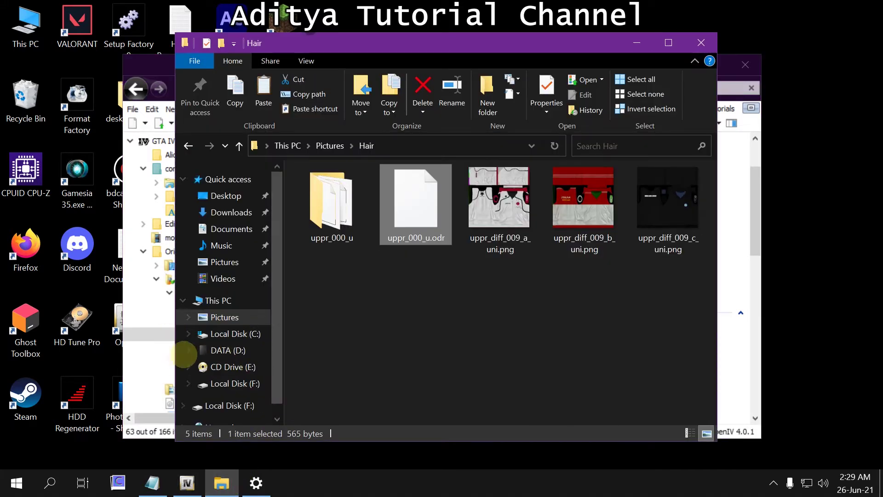
Copy the three uppr_diff_000 .wtd files from OpenIV into the Hair folder.
click(731, 389)
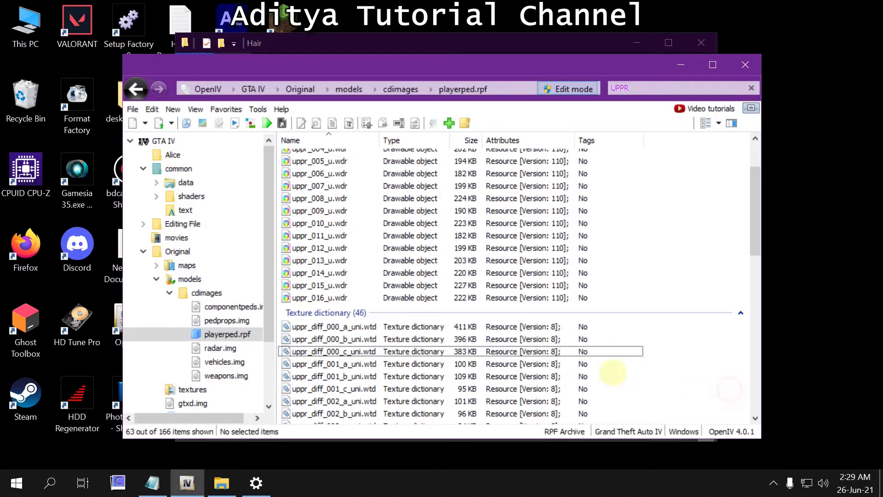
drag(651, 326, 558, 351)
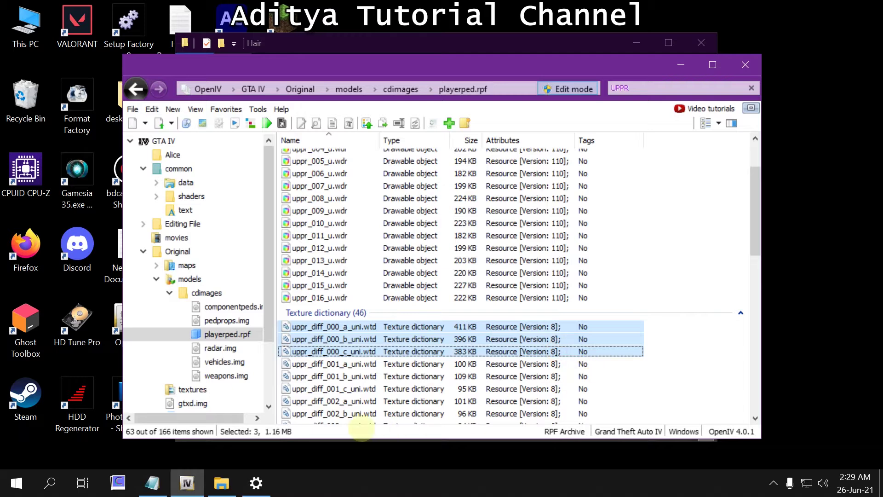
click(221, 483)
drag(373, 340, 394, 335)
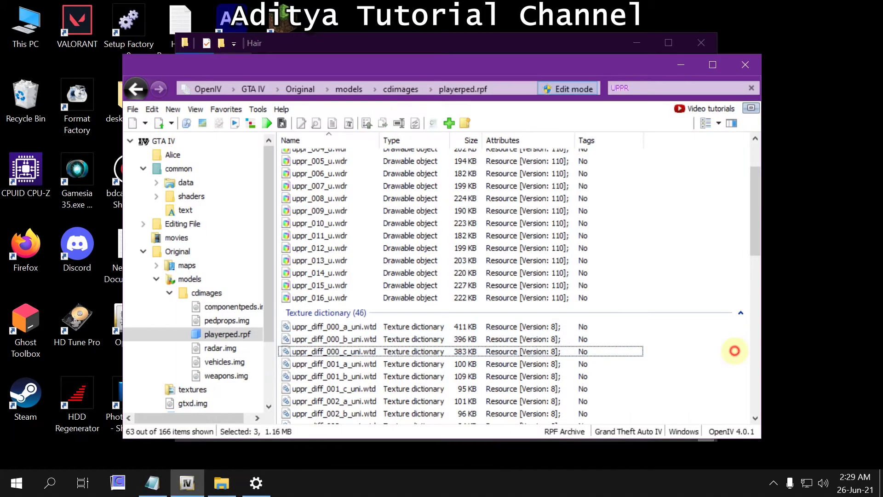
Drag the three .wtd files from the Hair folder into Original playerped.rpf.
click(736, 350)
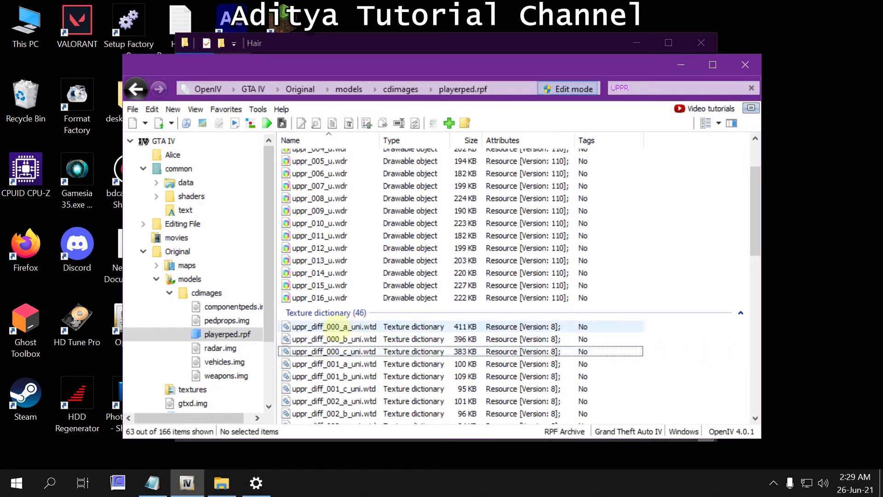
scroll(202, 319, down, 2)
click(201, 334)
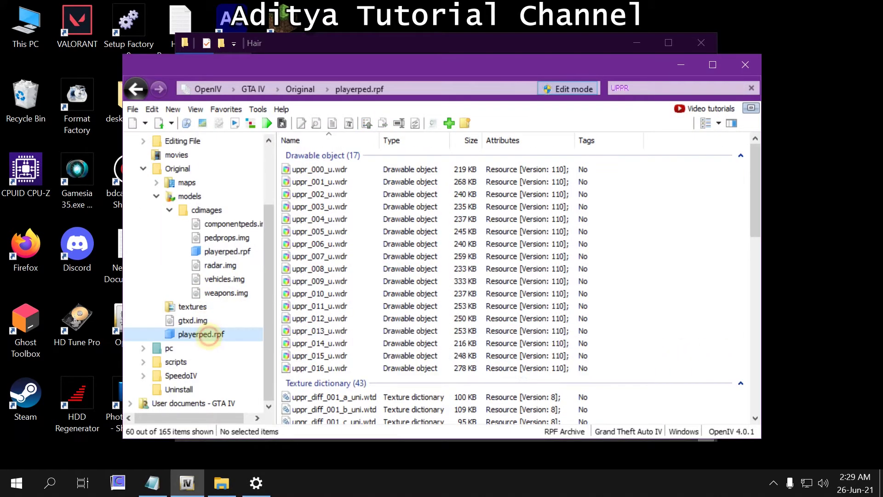
scroll(325, 338, down, 1)
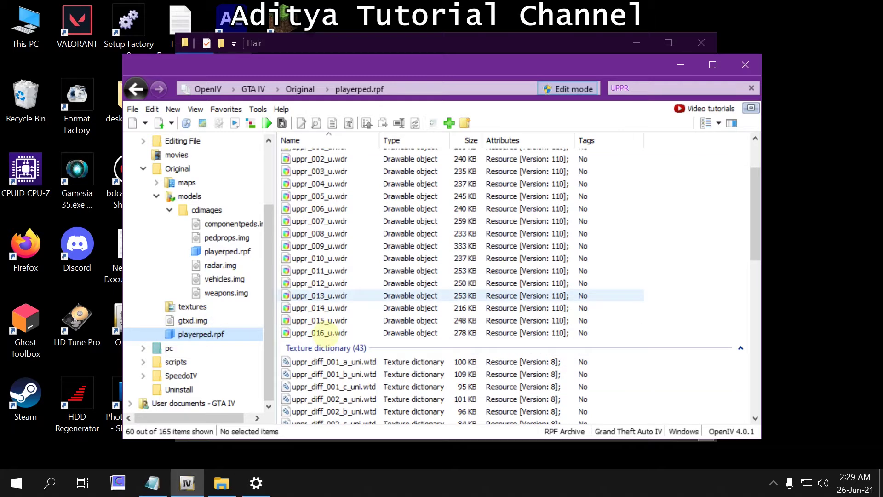
scroll(325, 337, down, 1)
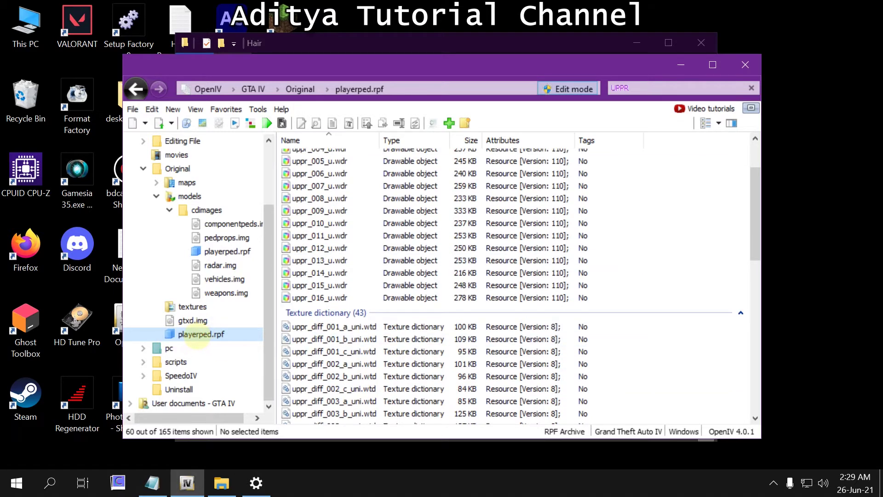
scroll(322, 339, down, 4)
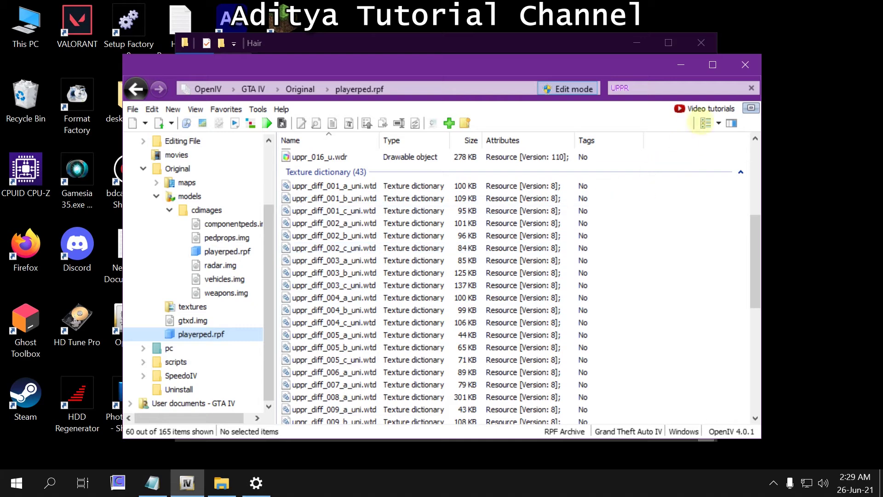
drag(626, 65, 654, 181)
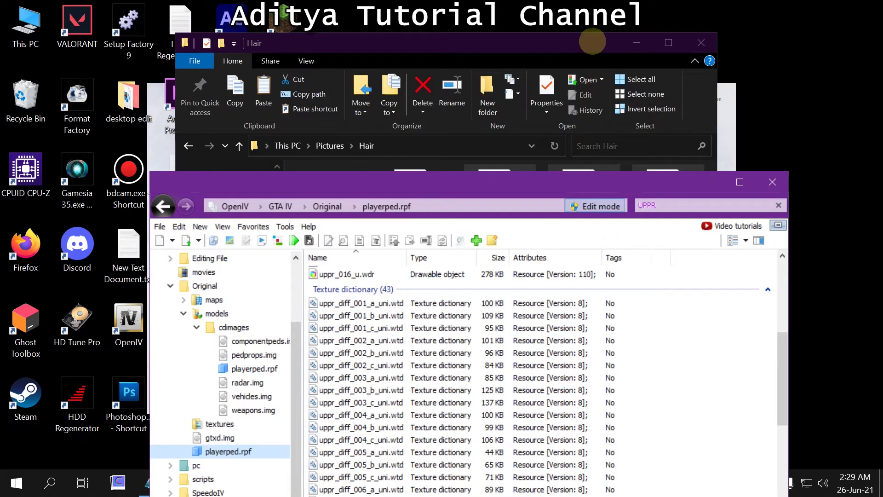
click(593, 42)
drag(500, 221, 761, 438)
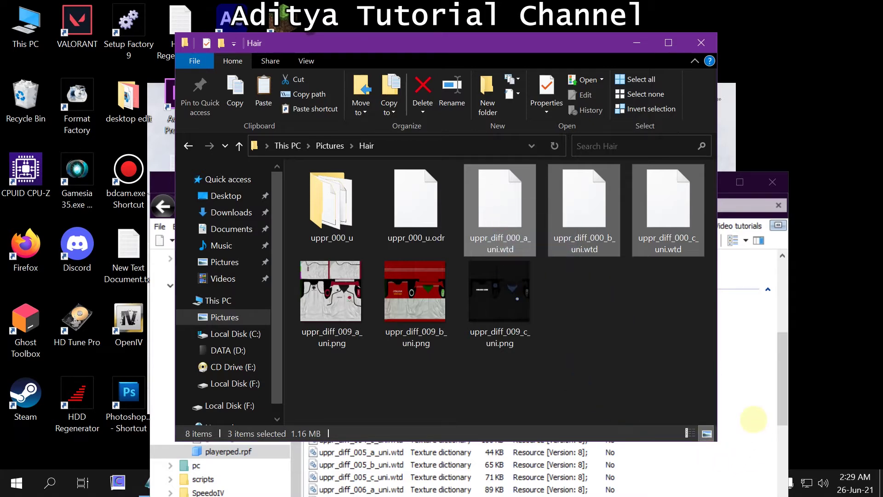
Reload playerped.rpf and check the added uppr_diff_000 a, b and c entries.
click(754, 419)
scroll(423, 361, down, 8)
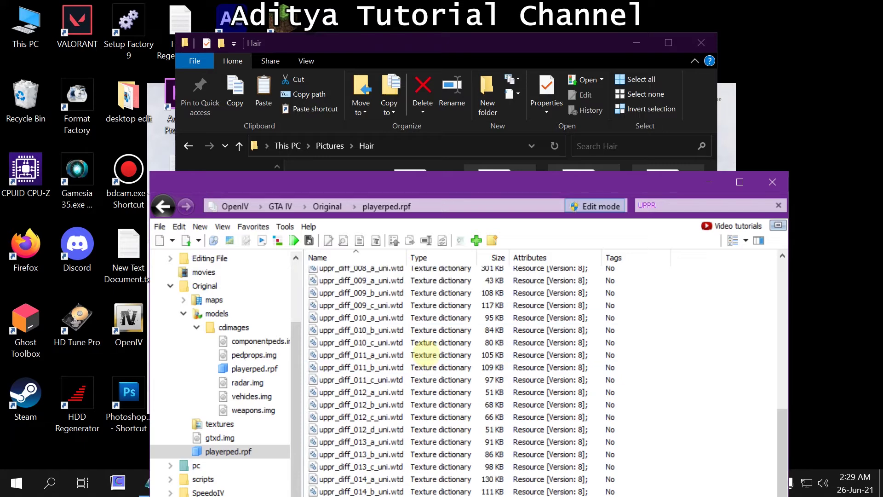
click(220, 438)
click(226, 452)
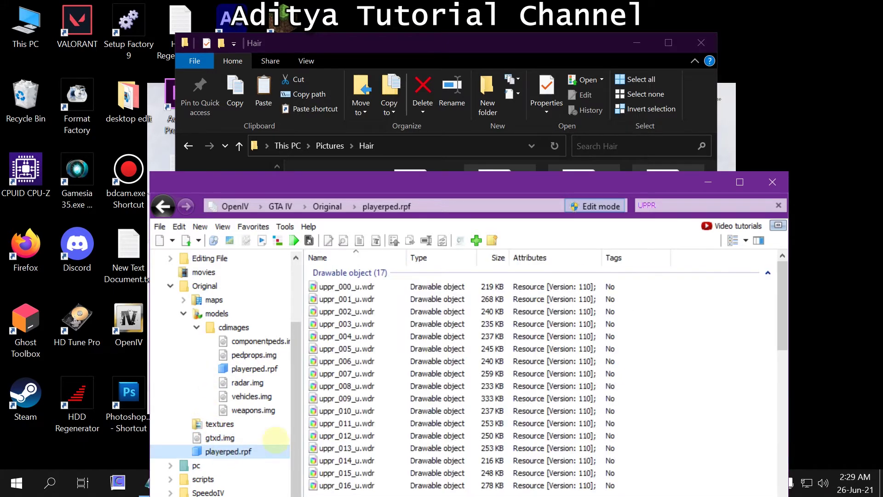
scroll(393, 425, down, 10)
scroll(394, 426, up, 6)
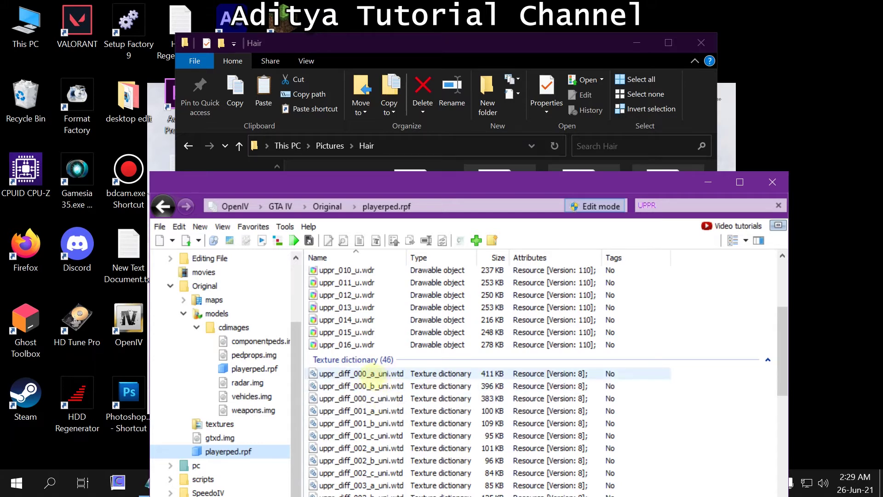
click(357, 374)
click(354, 386)
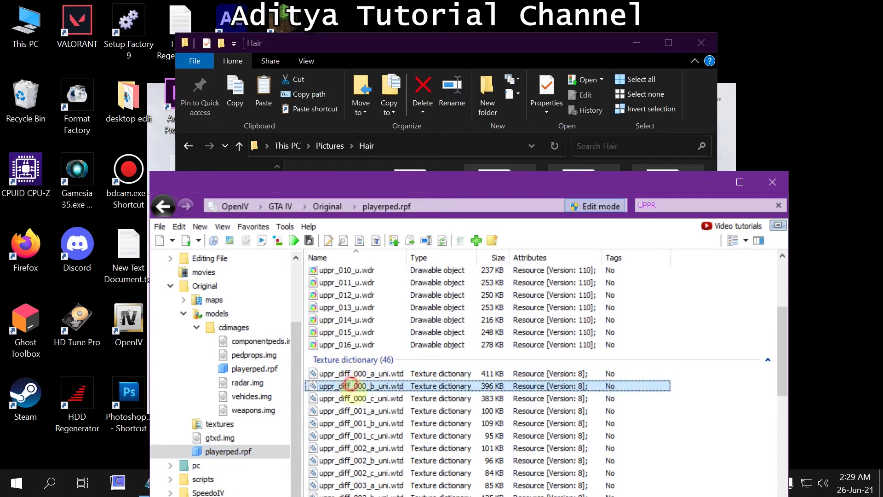
click(358, 399)
click(361, 373)
click(364, 422)
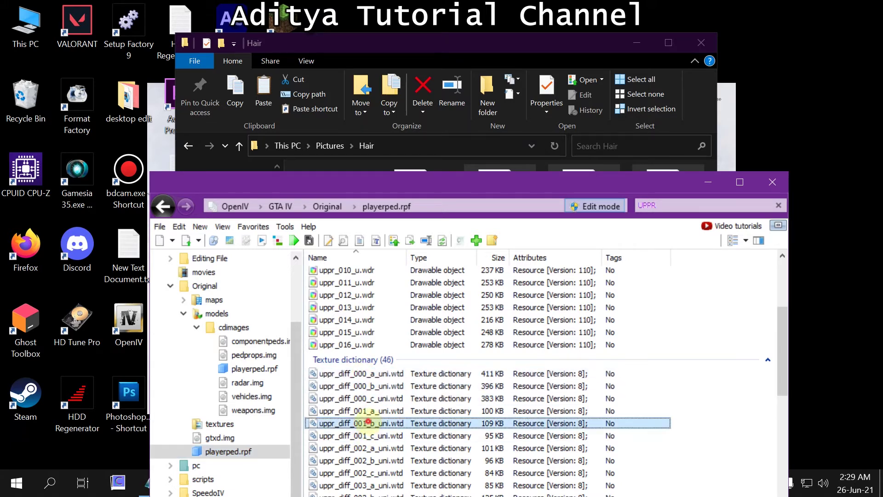
click(367, 448)
click(366, 473)
click(367, 486)
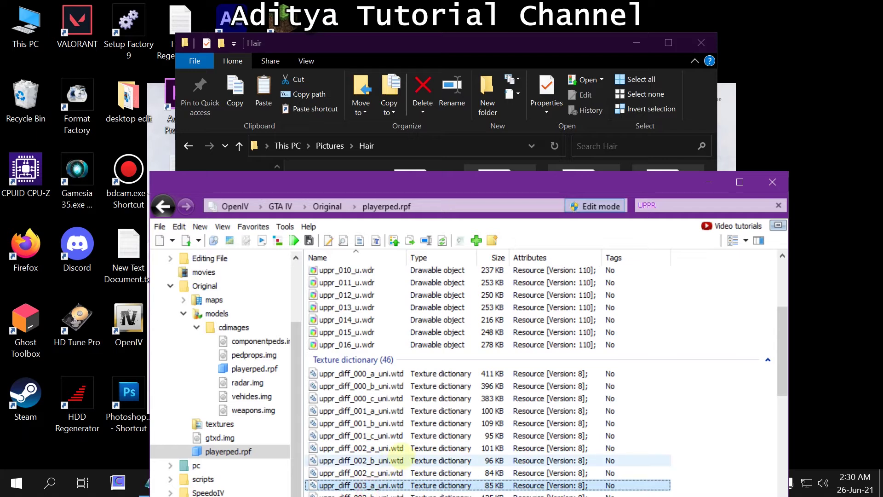
click(371, 373)
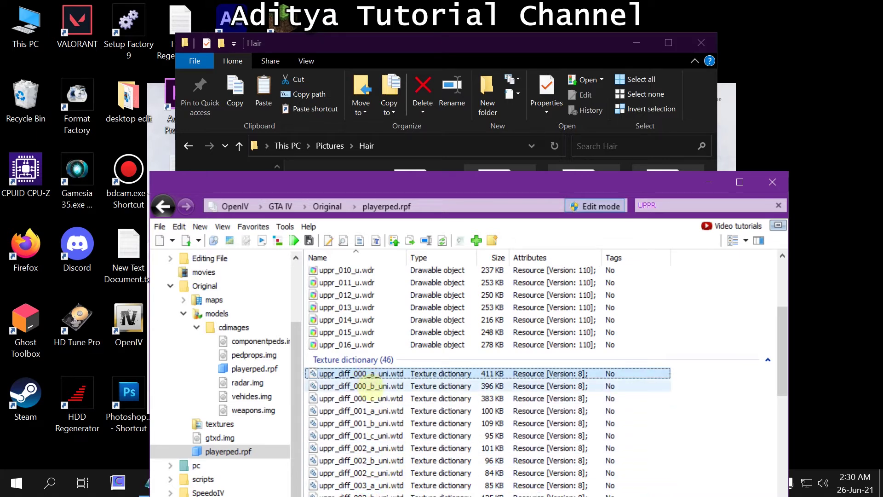
click(367, 387)
click(373, 399)
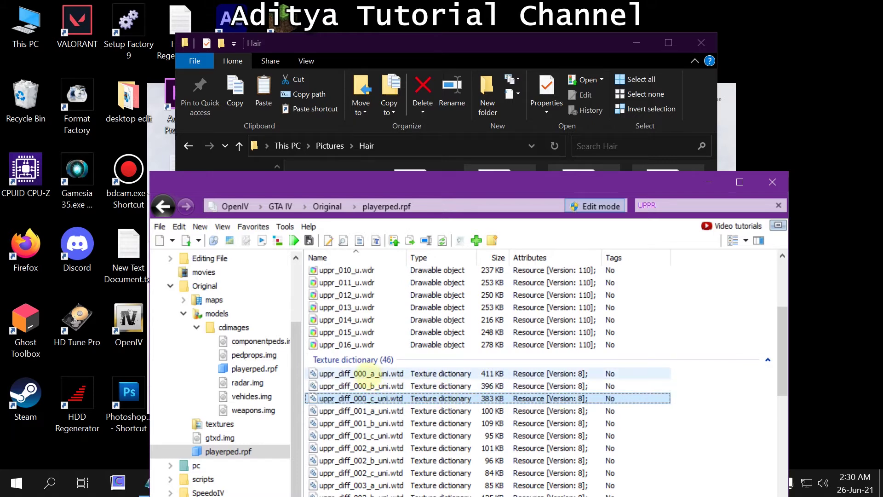
click(368, 374)
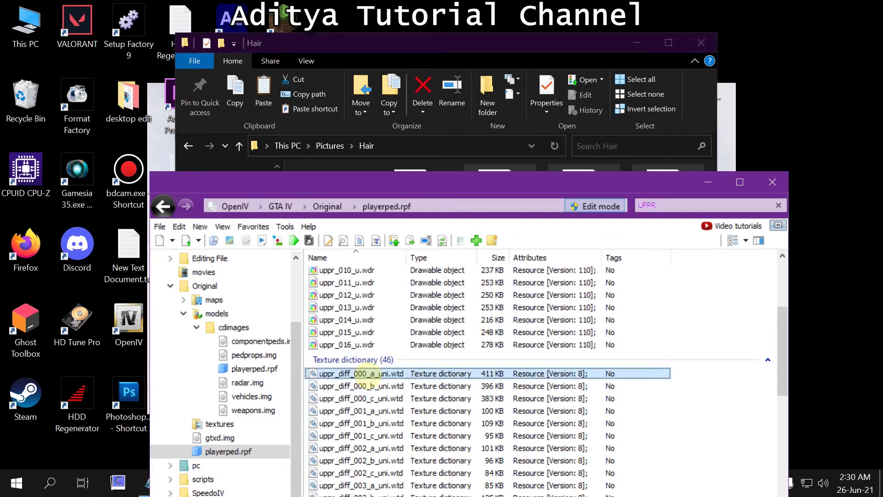
Replace the uppr_diff_000_a_uni texture with uppr_diff_009_a_uni.png and save.
double_click(368, 374)
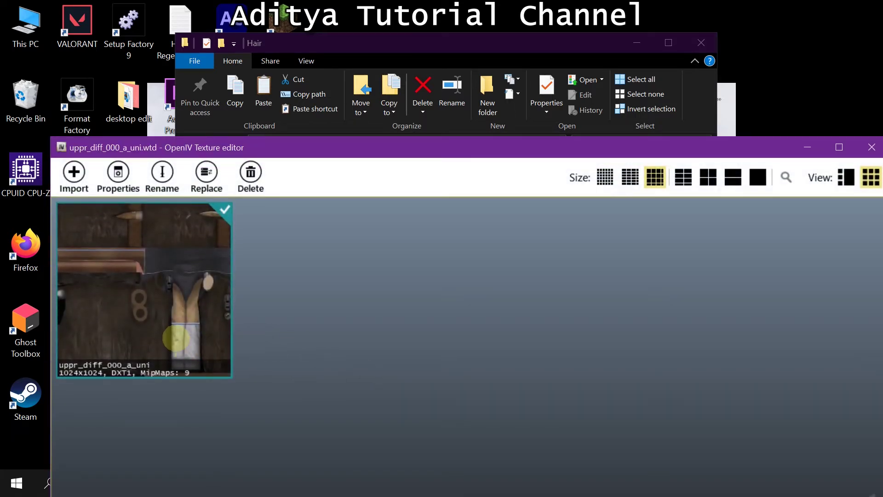
drag(633, 150, 625, 60)
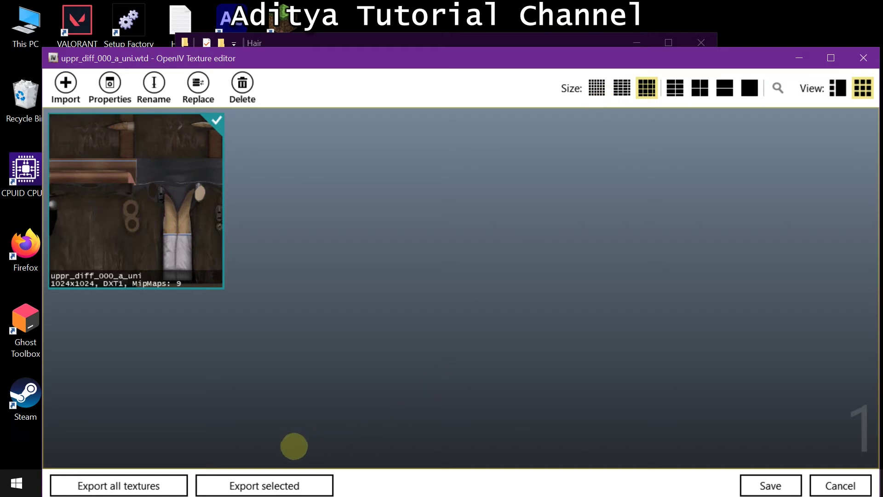
click(198, 85)
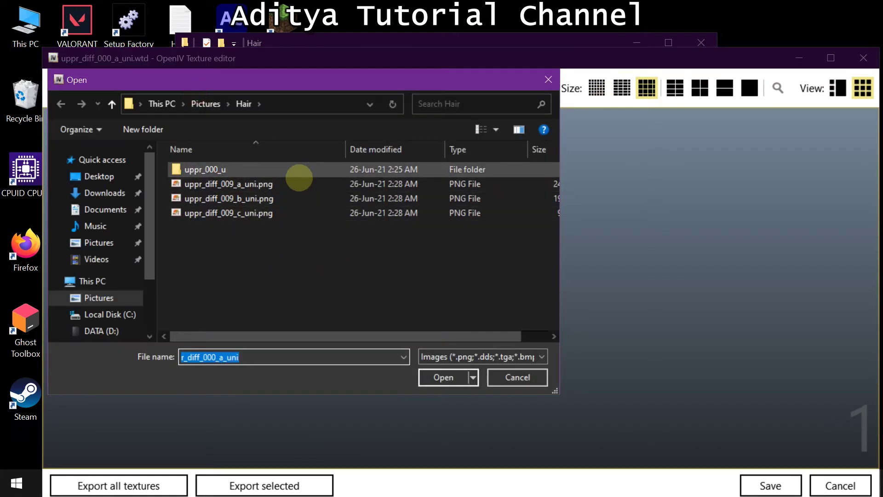
double_click(264, 184)
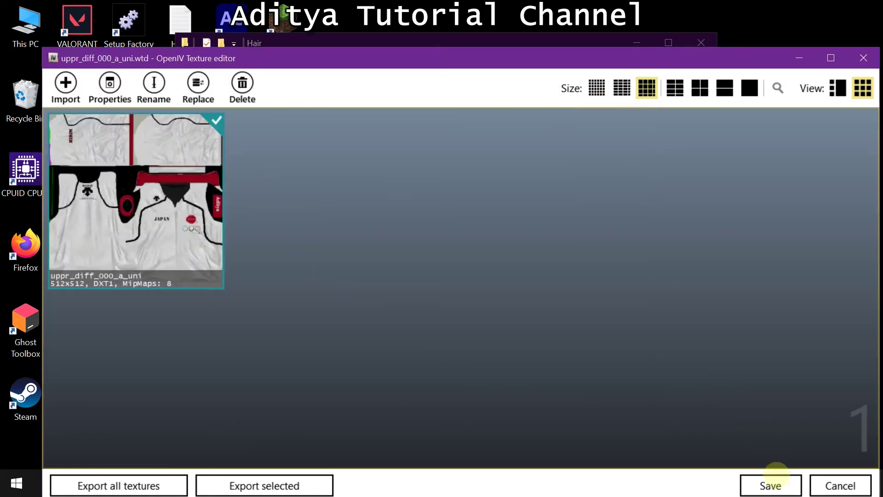
click(776, 480)
Replace the uppr_diff_000_b_uni texture with uppr_diff_009_b_uni.png and save.
double_click(453, 385)
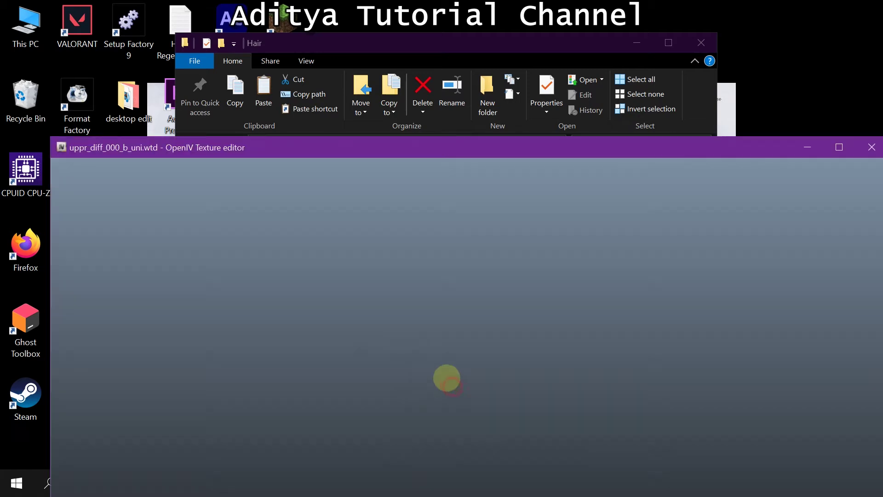
click(207, 173)
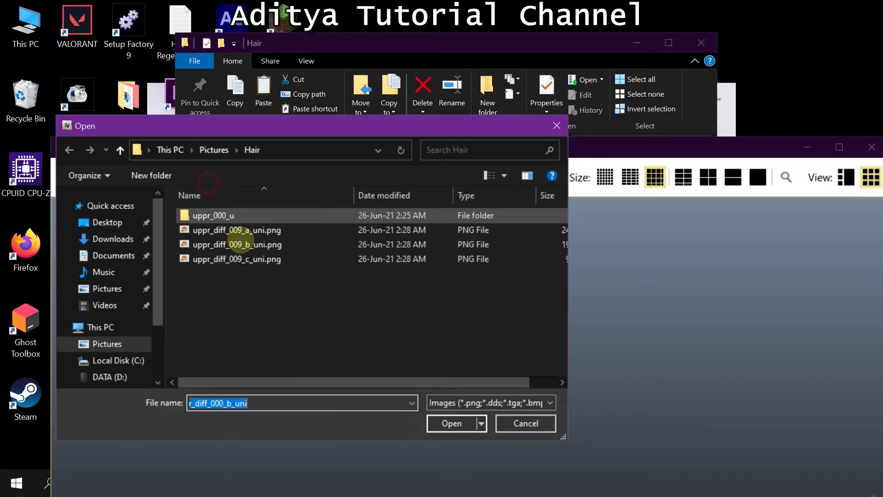
double_click(251, 244)
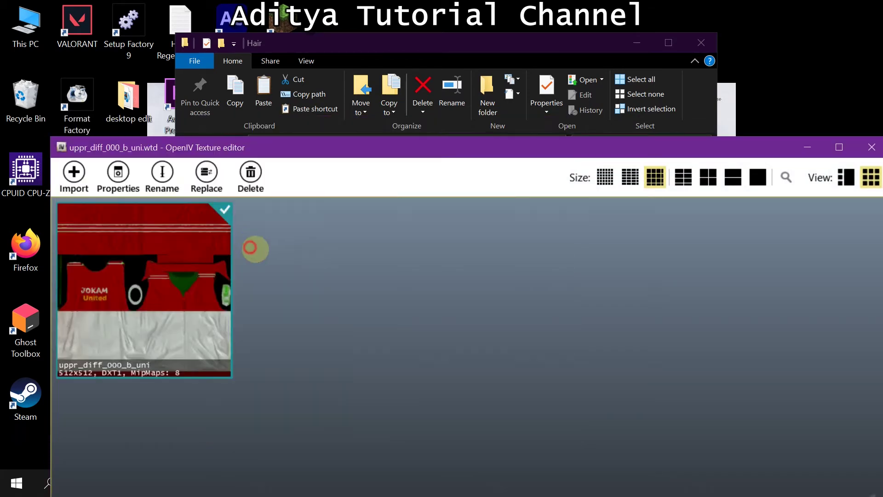
drag(753, 151, 587, 59)
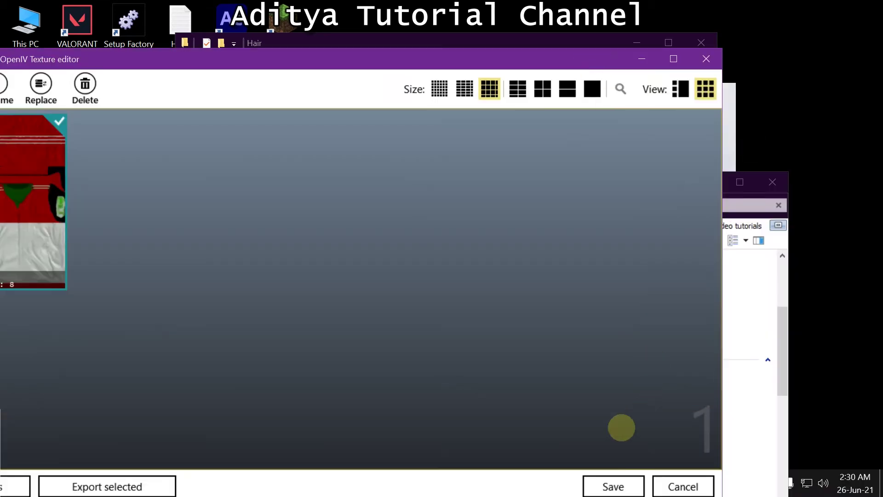
click(596, 481)
Replace the uppr_diff_000_c_uni texture with uppr_diff_009_c_uni.png and save.
double_click(432, 398)
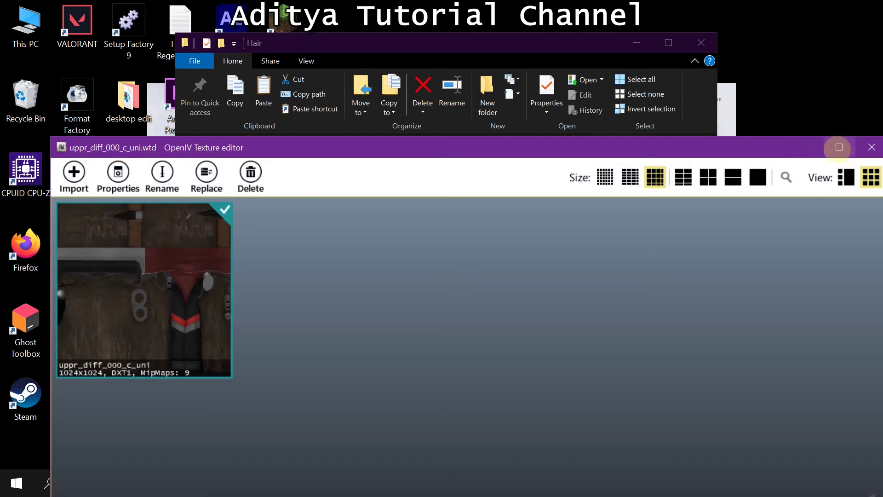
click(207, 175)
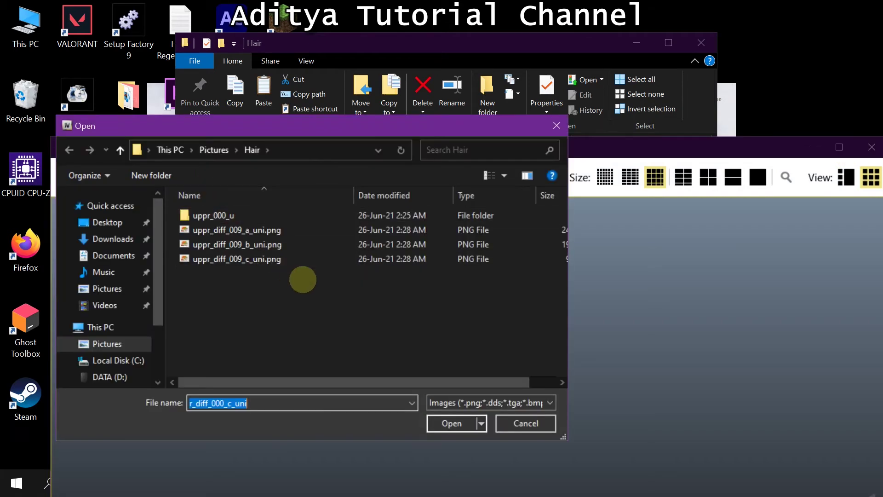
double_click(276, 259)
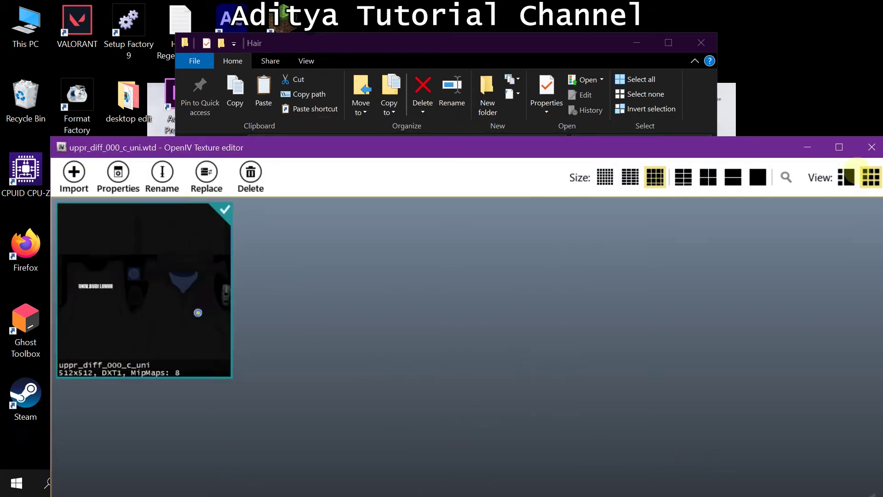
click(840, 147)
click(773, 455)
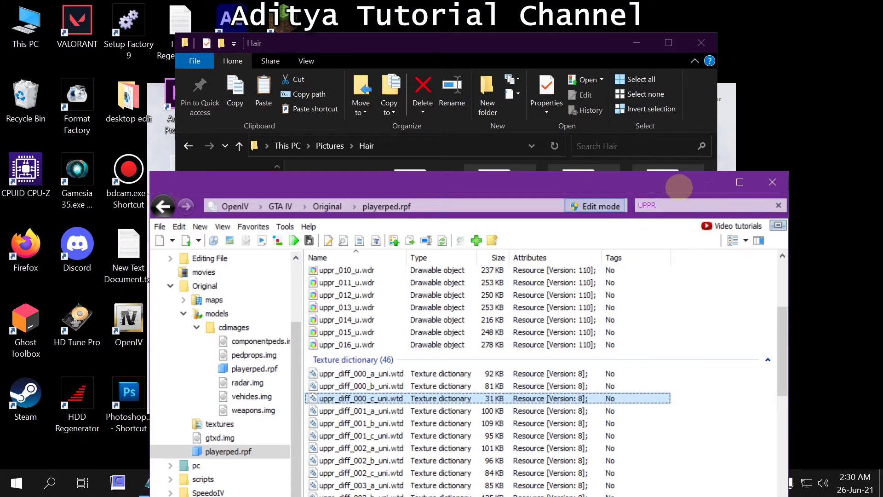
Open the uppr_000_u.wdr jacket model in OpenIV's Model Viewer.
drag(650, 184, 647, 61)
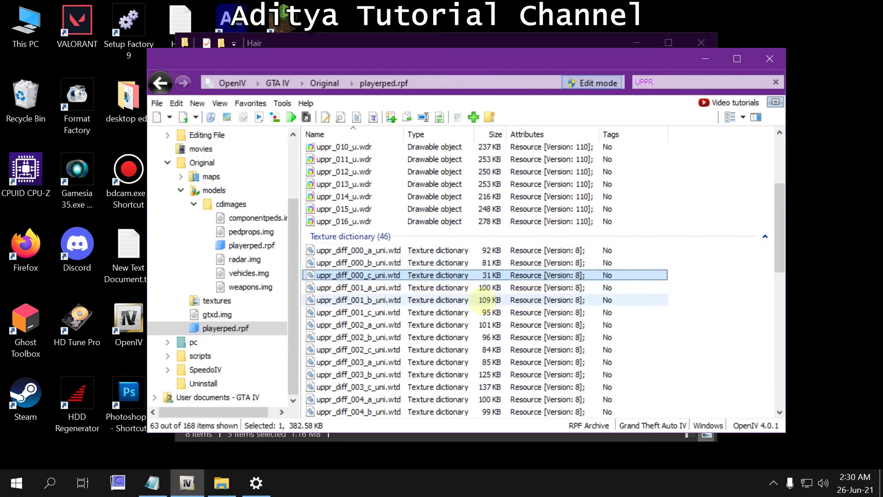
scroll(486, 300, up, 4)
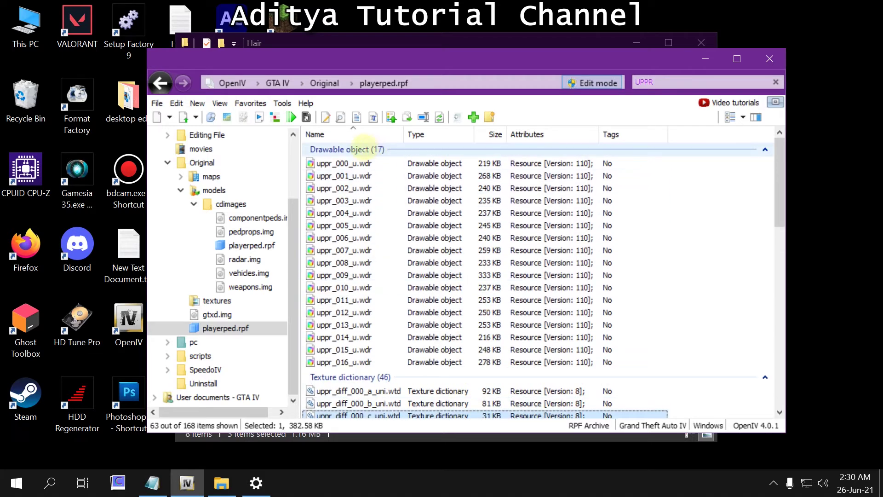
click(356, 162)
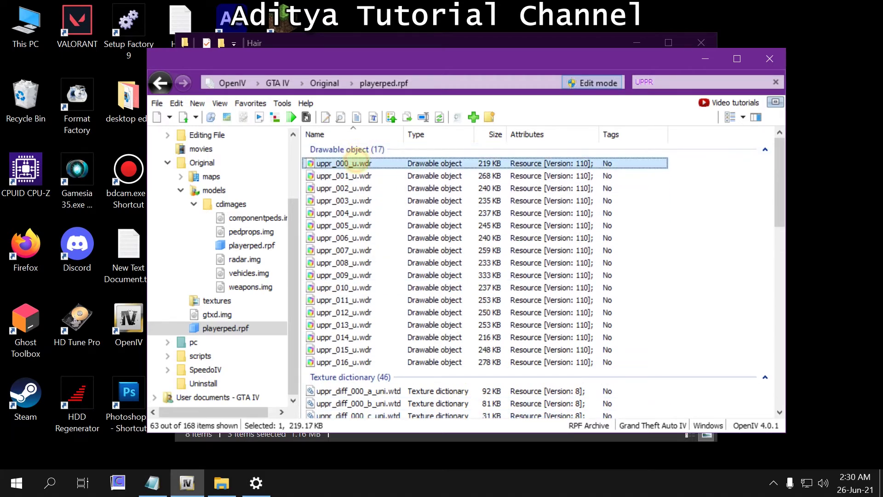
double_click(356, 162)
Rotate the white JAPAN jacket with red collar to inspect its front and sides.
drag(355, 209, 781, 262)
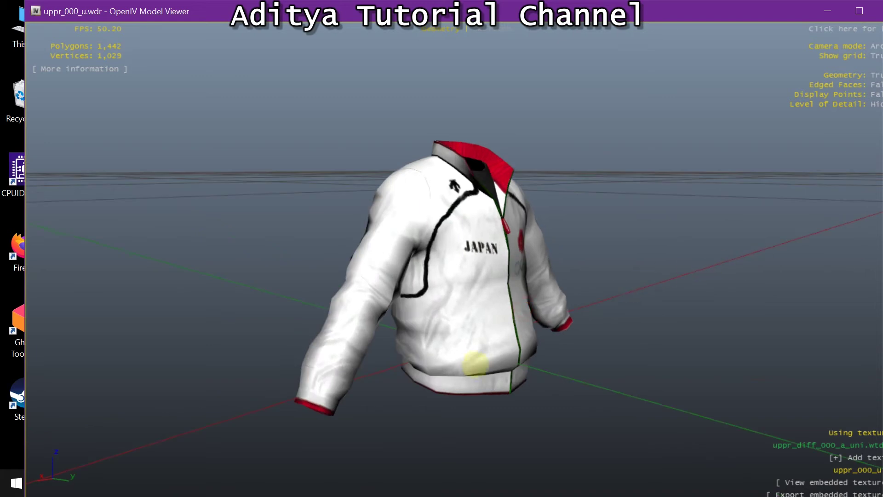
drag(475, 363, 317, 303)
drag(454, 320, 530, 316)
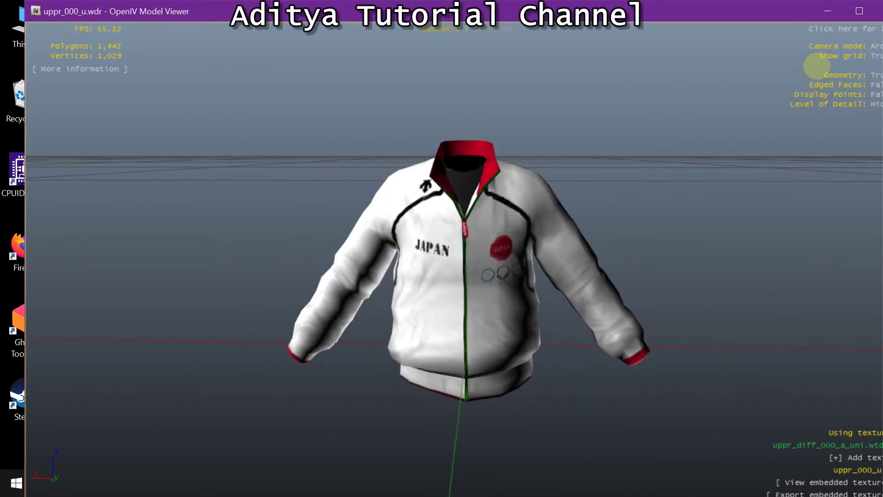
click(860, 10)
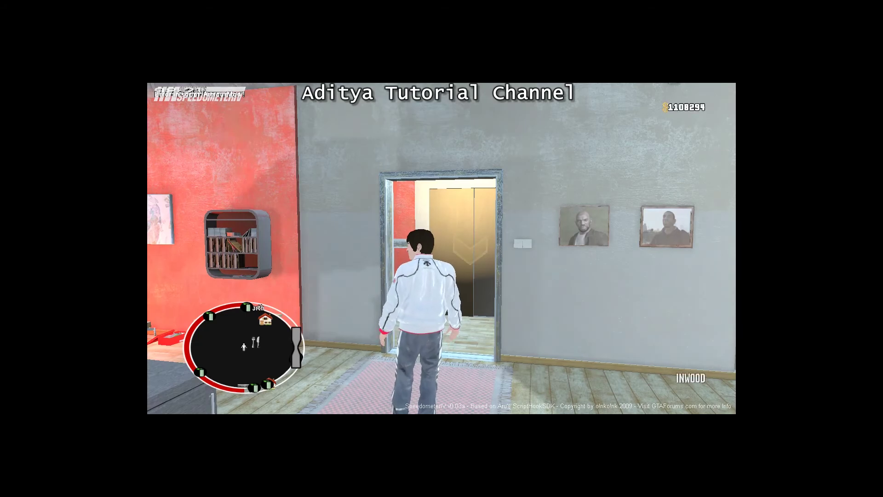
Check the Graphics settings in the GTA IV pause menu, then resume play.
key(Escape)
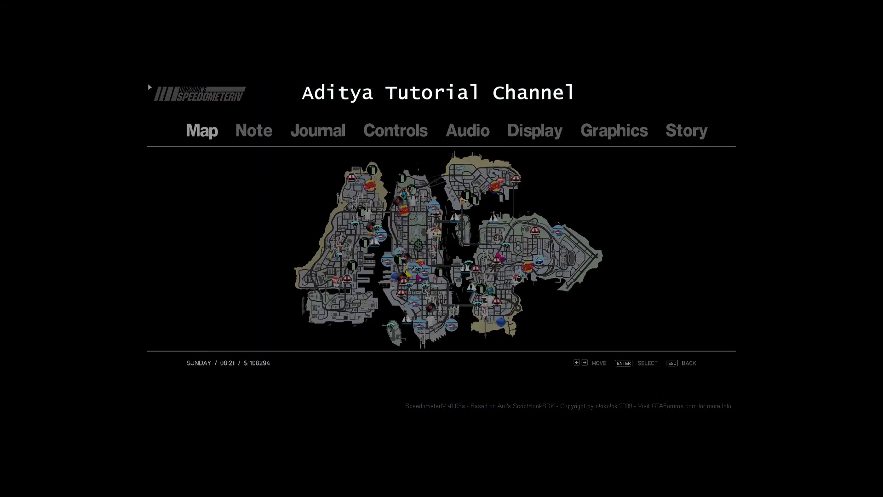
key(Left)
key(Left)
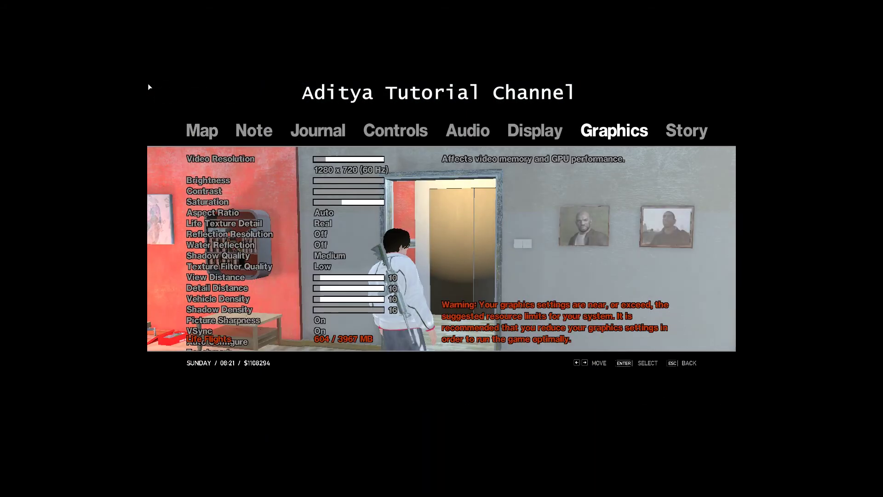
key(Down)
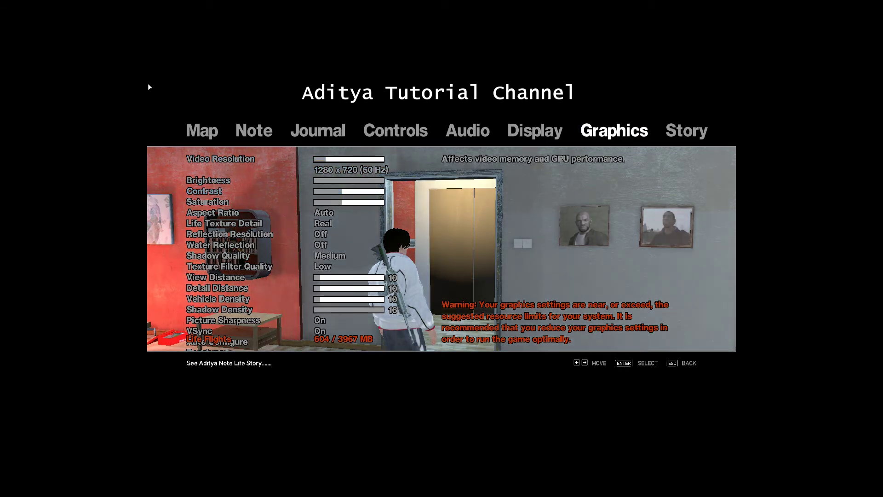
key(Escape)
Walk through the apartment to the bedroom wardrobe and enter the change clothes menu.
key(w)
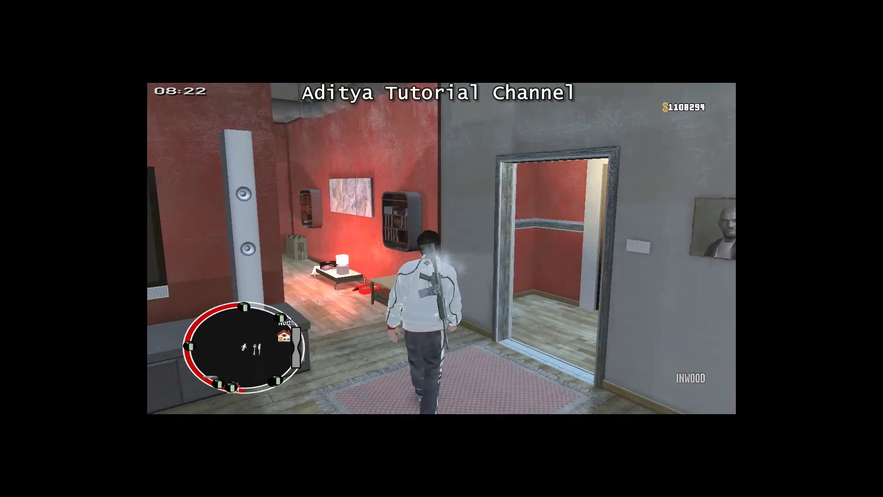
key(w)
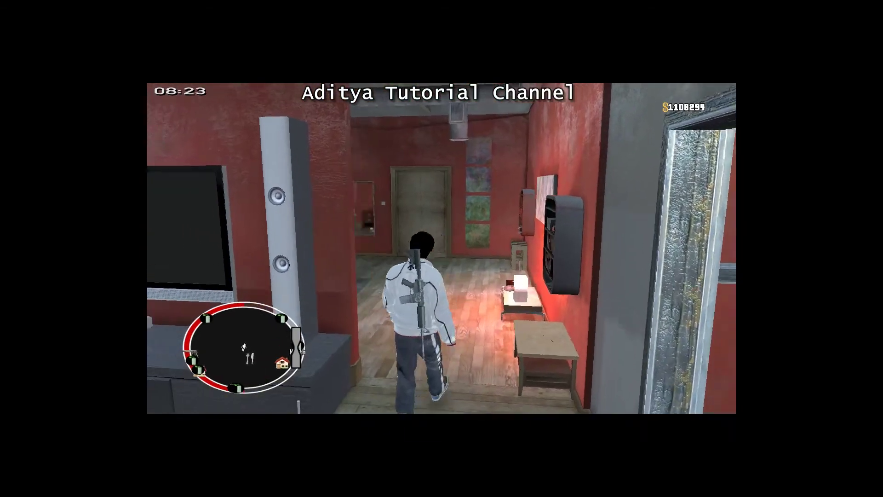
key(w)
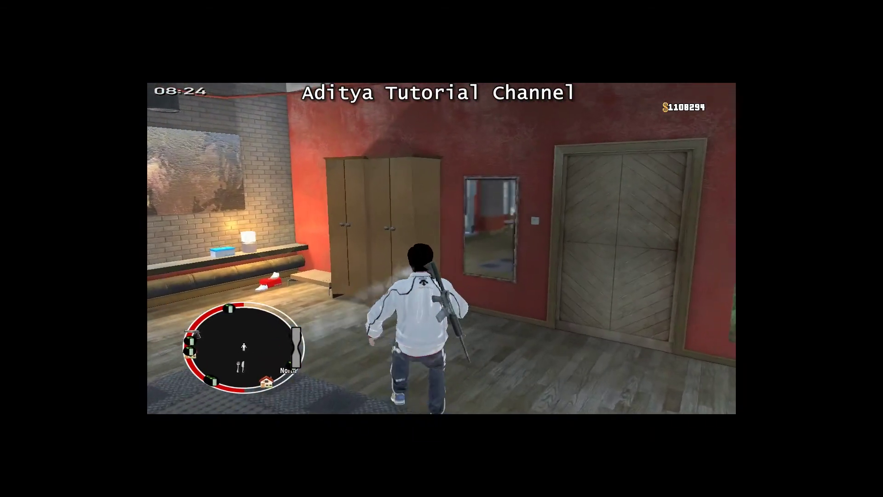
key(w)
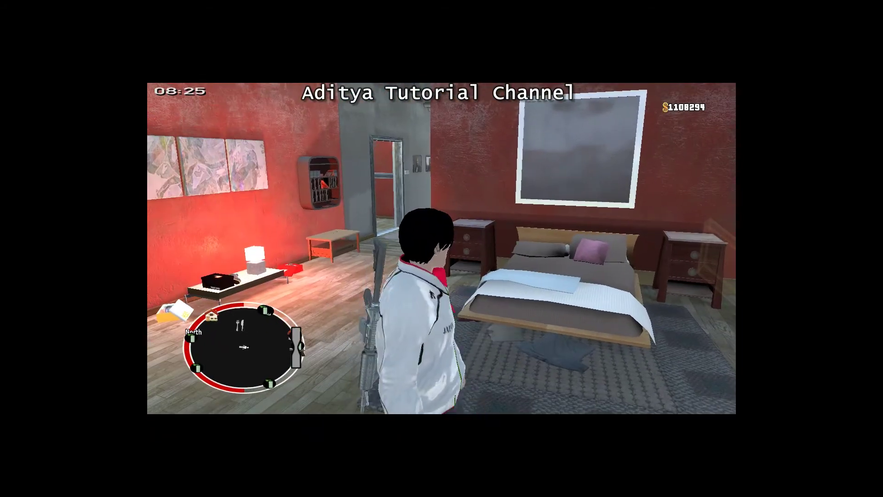
key(w)
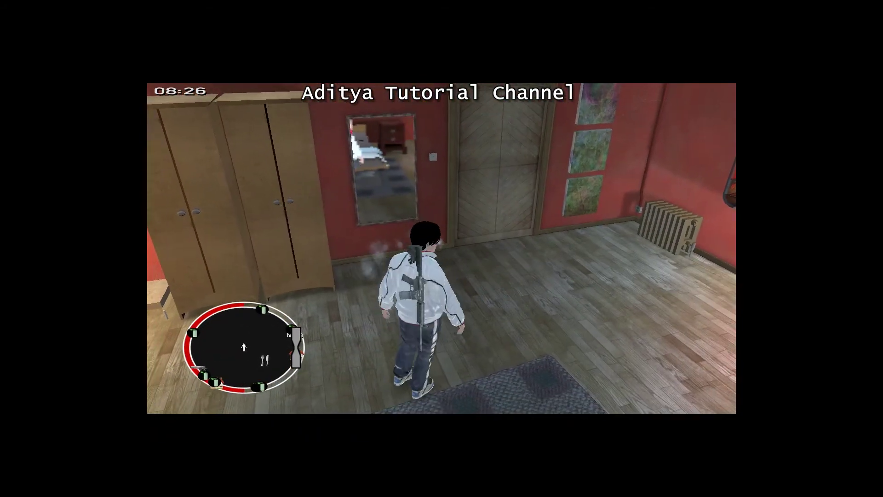
key(w)
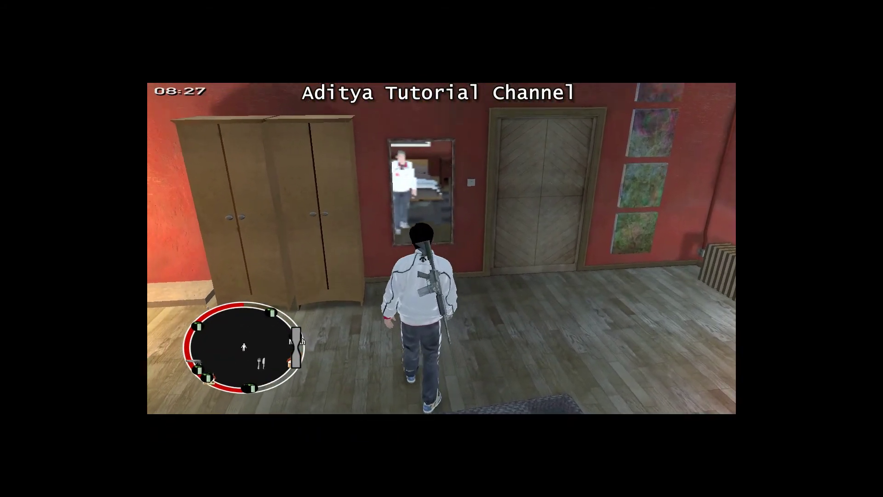
key(s)
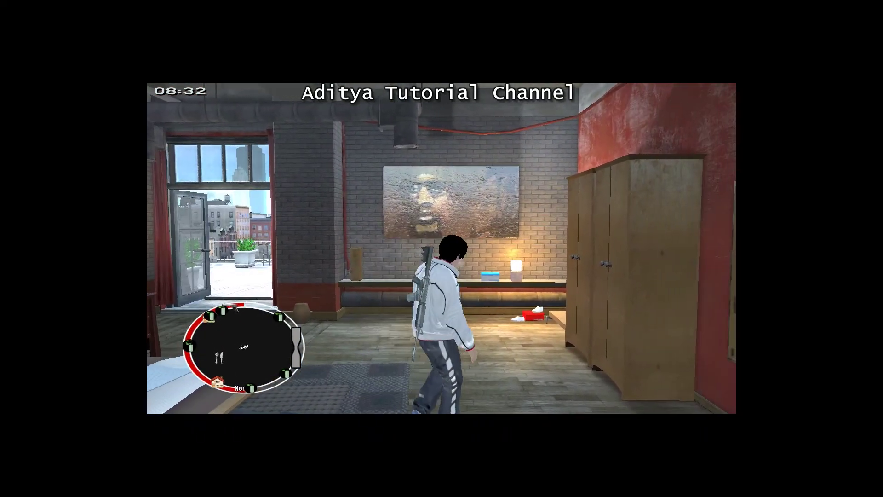
key(e)
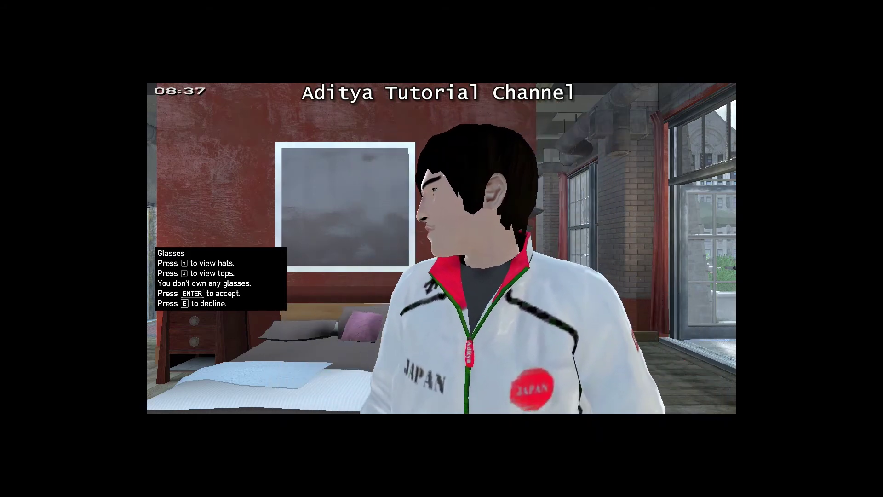
View the tops category showing the JAPAN jacket, then accept it and exit the wardrobe.
key(e)
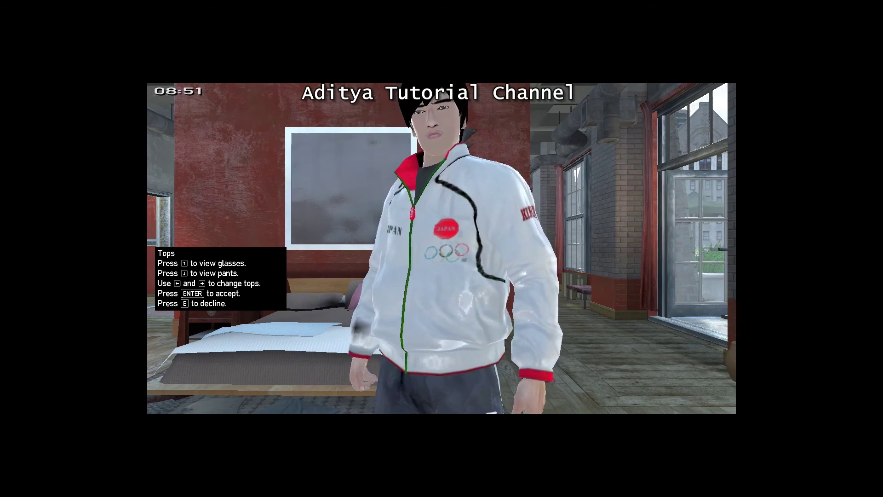
key(Return)
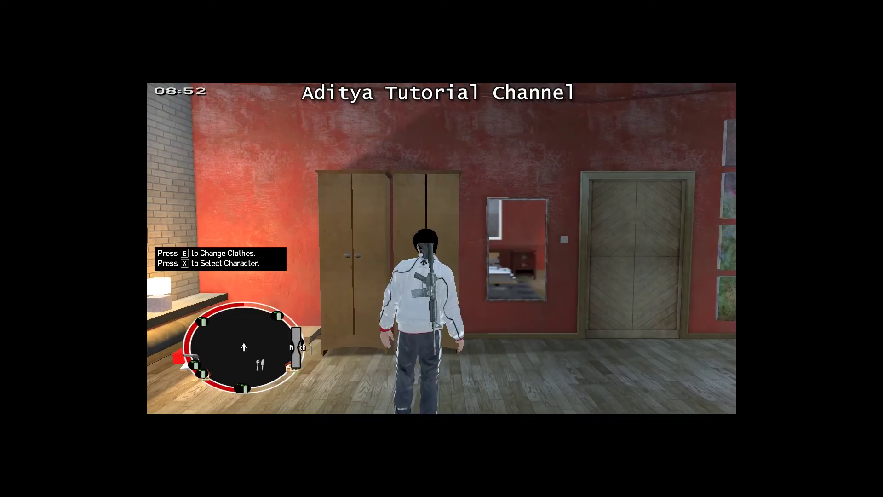
Walk past the painting wall and balcony door into the pool-table room.
key(a)
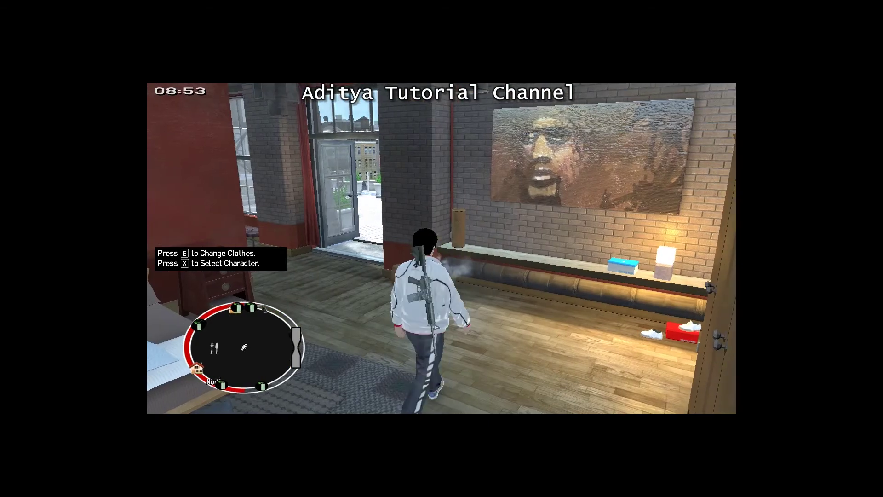
key(a)
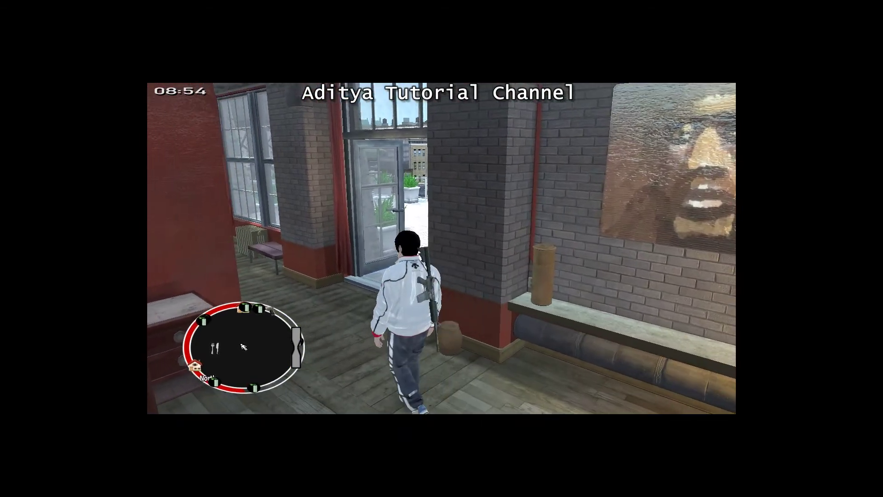
key(a)
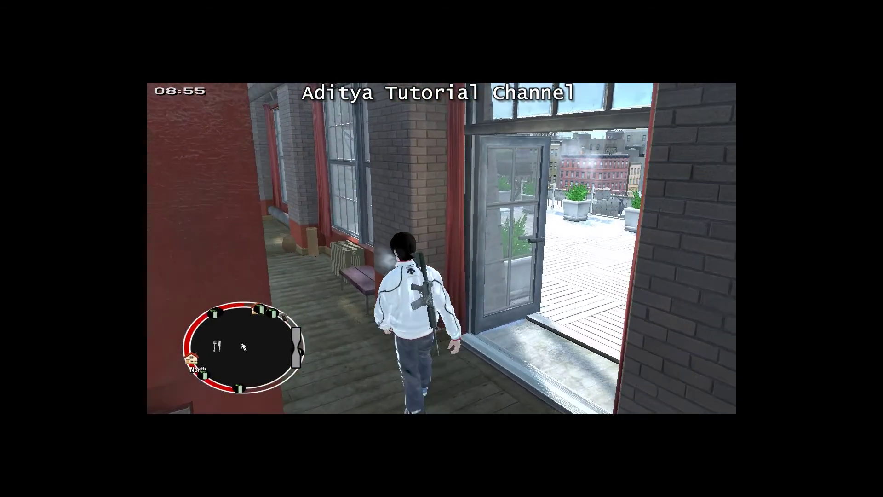
key(a)
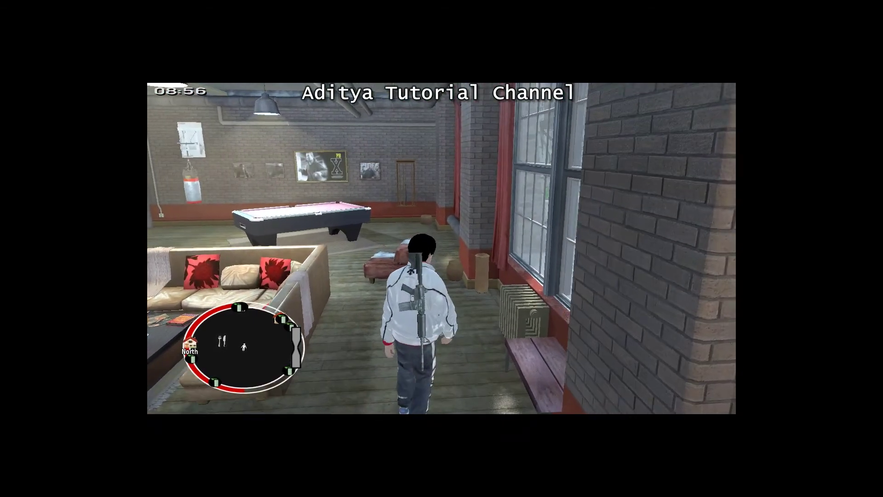